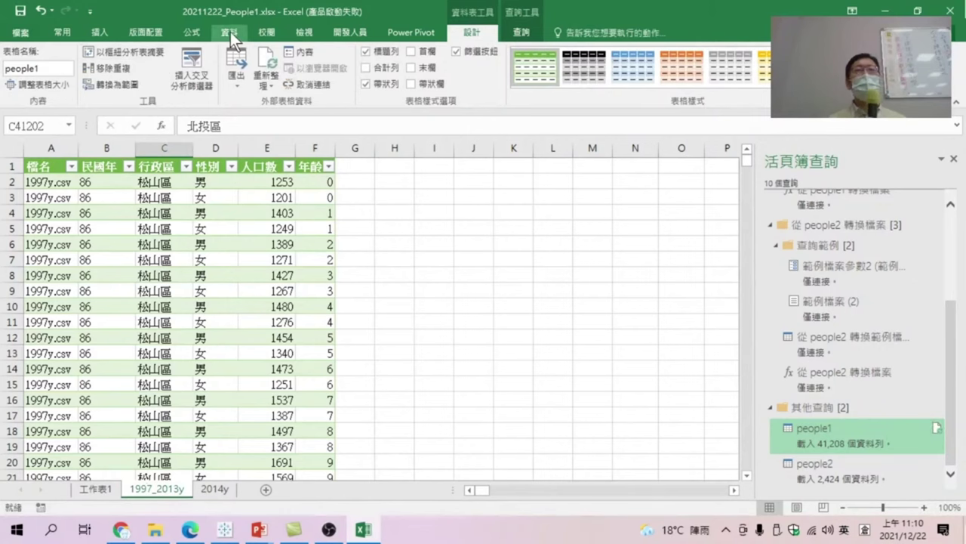
From the Data tab, choose New Query > From File > From Folder to begin a folder import.
click(230, 32)
click(52, 76)
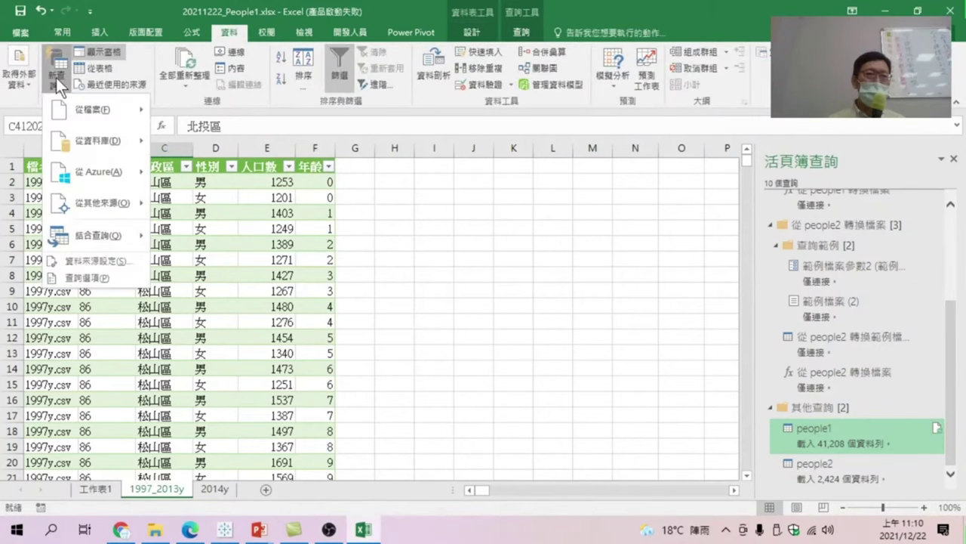
mouse_move(102, 111)
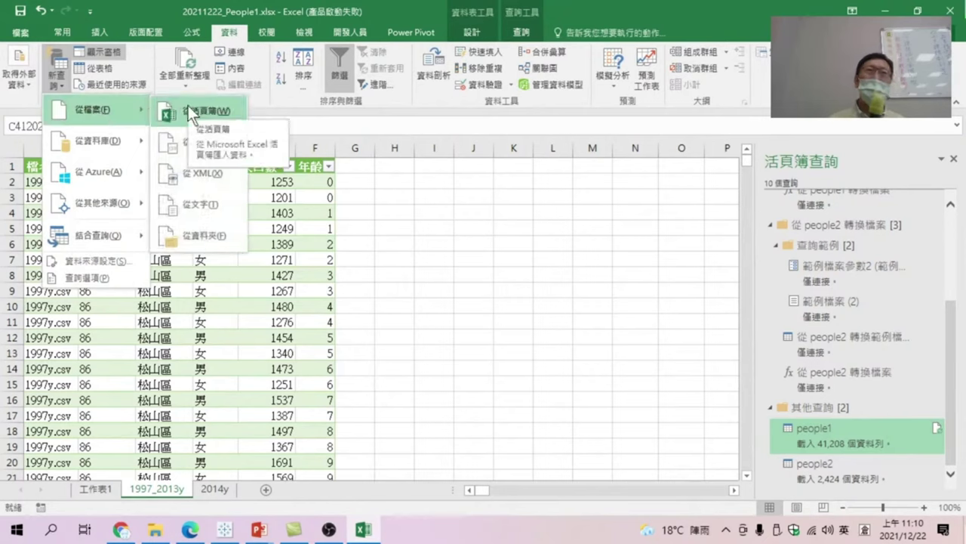
click(200, 238)
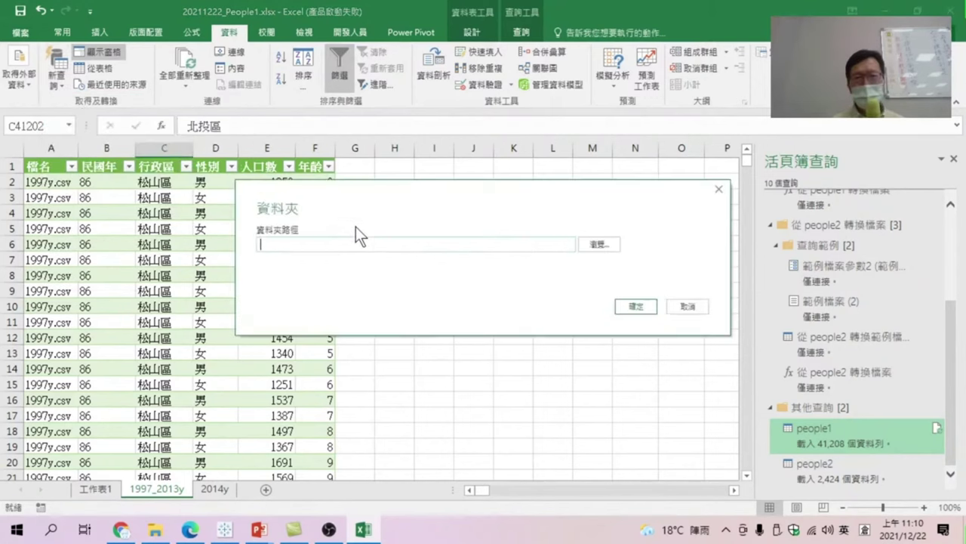
Pick D:\2021年0901教學\20211215_Excel樞紐分析資料視覺化\new_people as the folder and confirm the path.
click(598, 244)
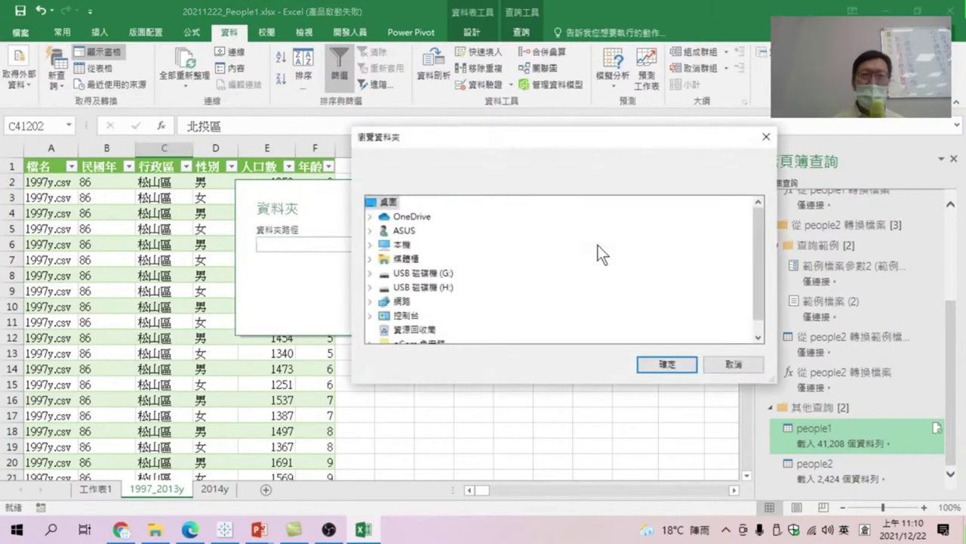
click(405, 245)
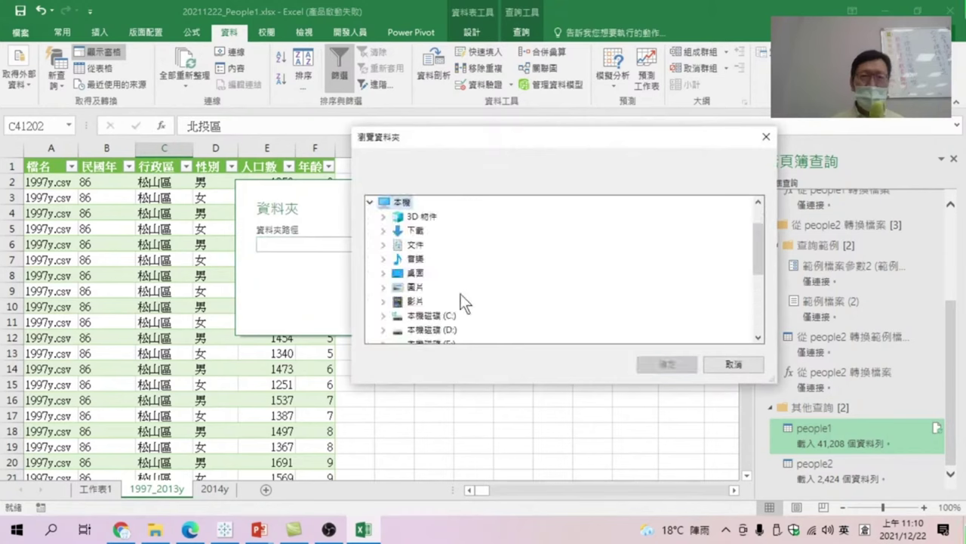
scroll(461, 293, down, 1)
click(438, 287)
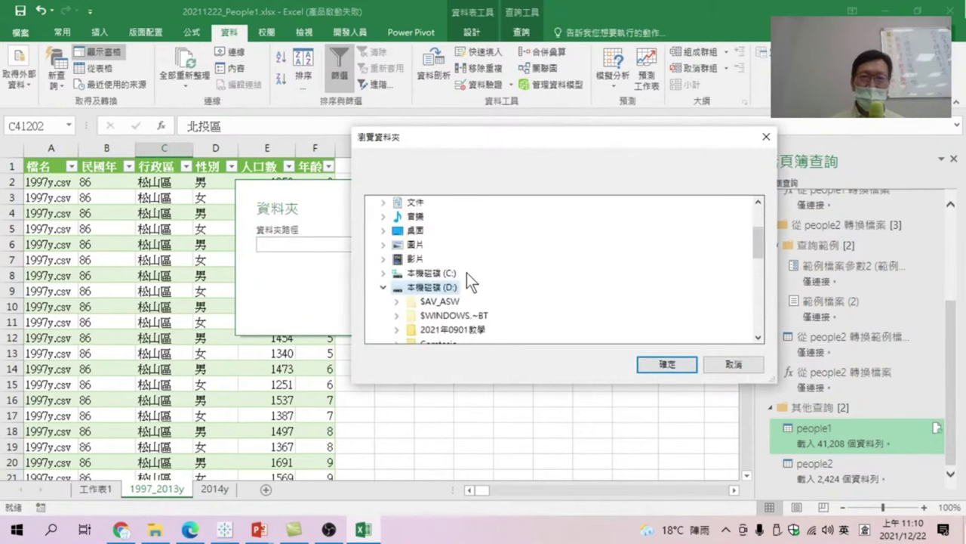
click(453, 330)
scroll(506, 296, down, 5)
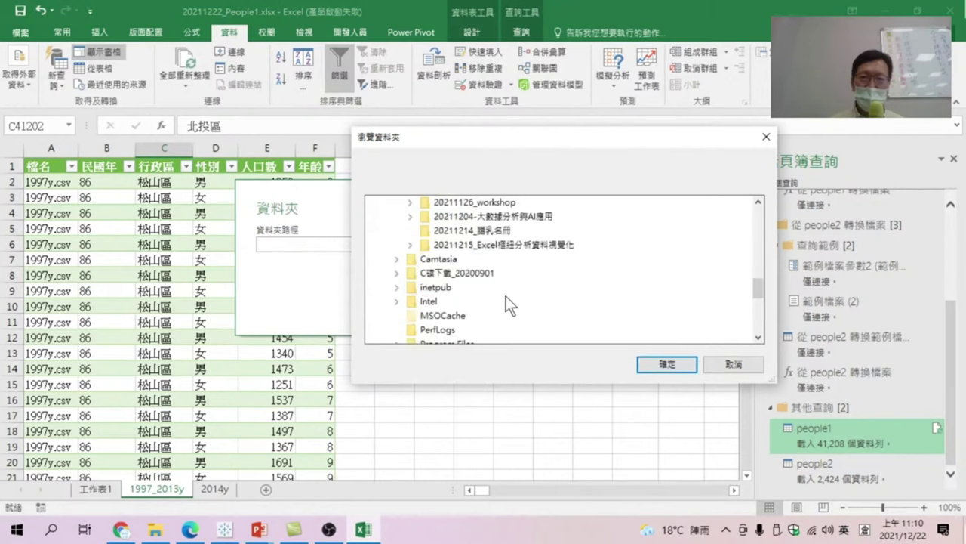
click(491, 244)
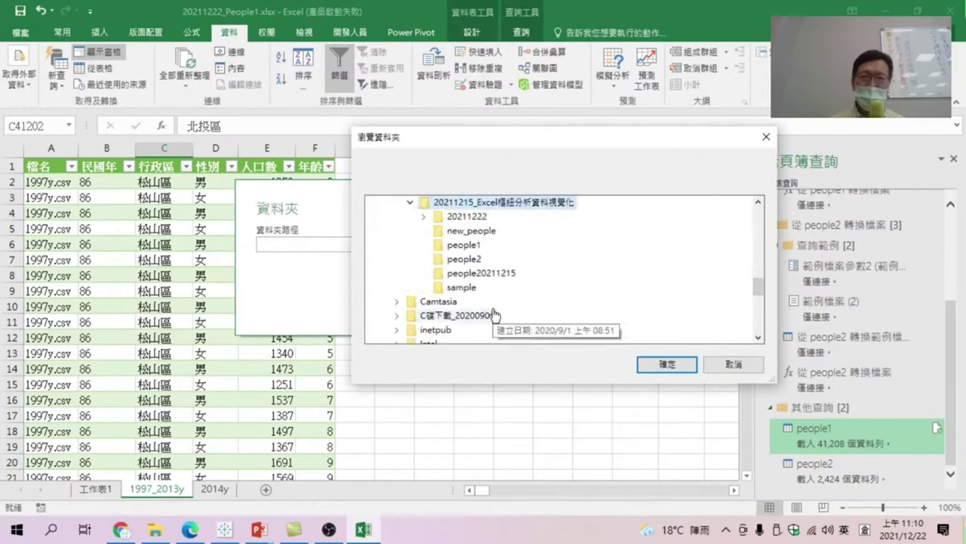
click(470, 233)
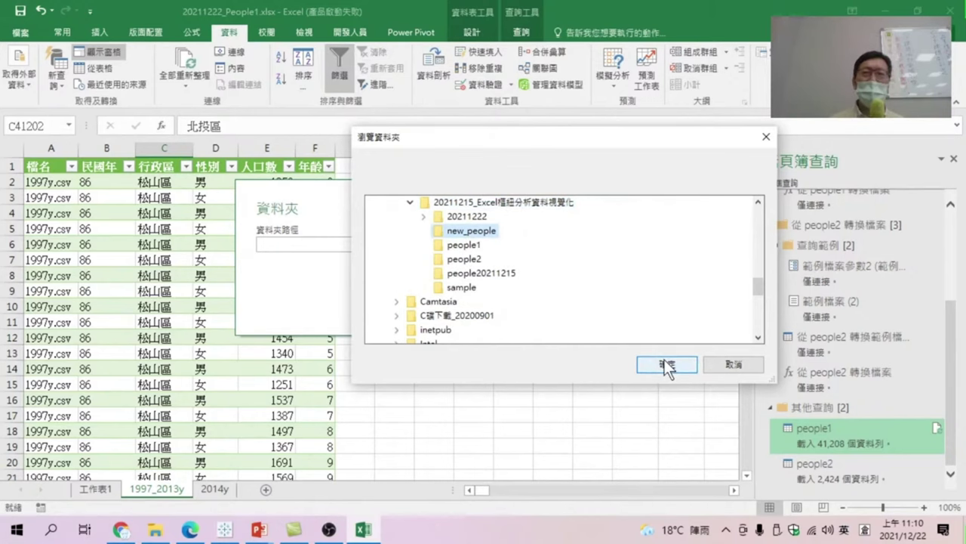
click(666, 365)
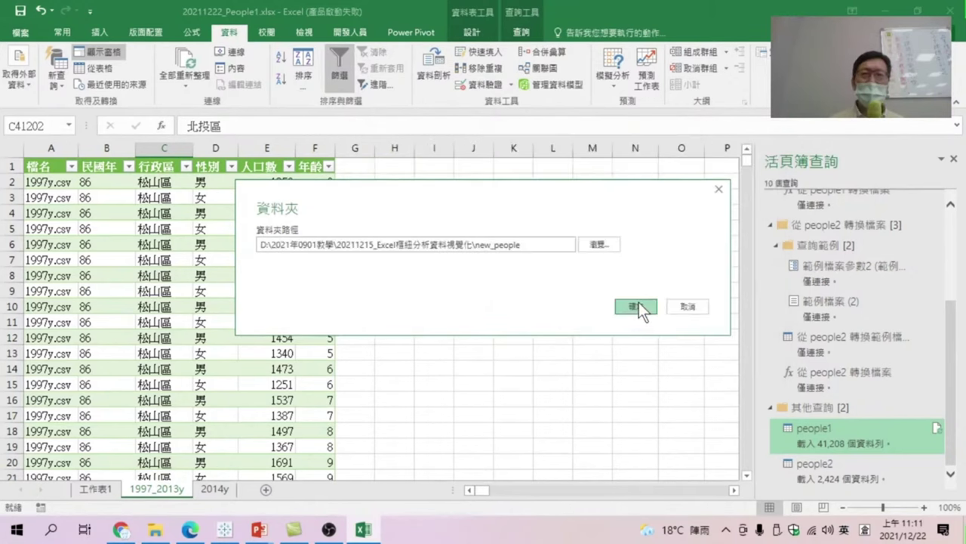
click(638, 306)
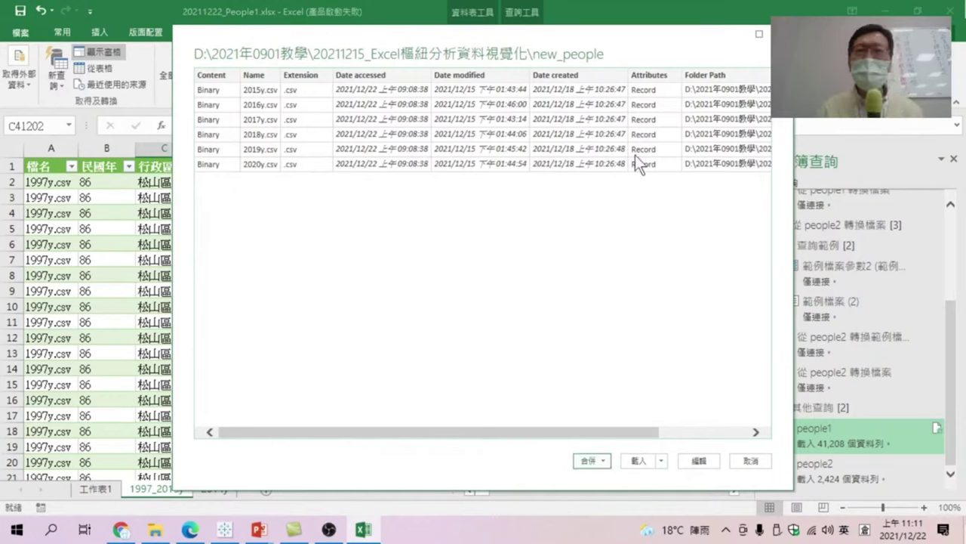
Choose Combine & Edit for the six files 2015y.csv through 2020y.csv.
click(593, 460)
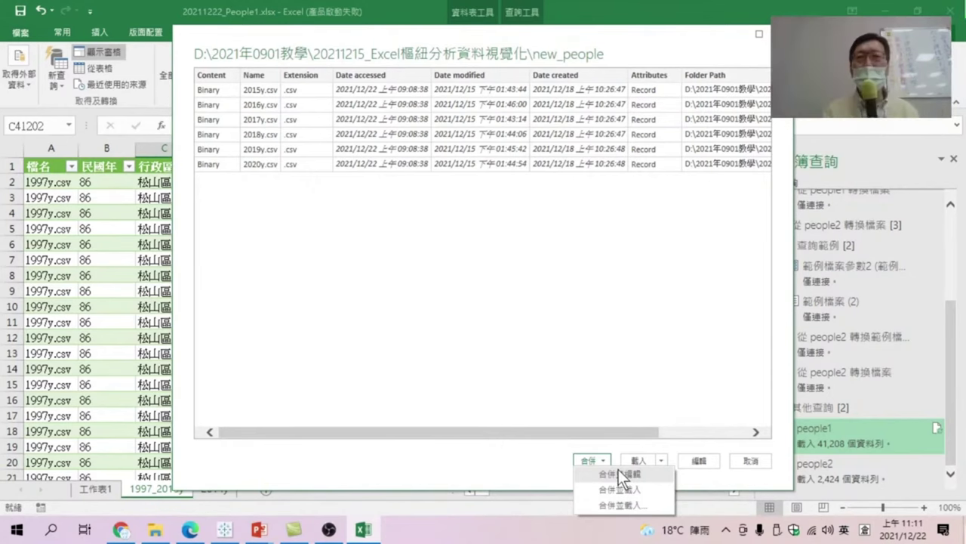
click(619, 474)
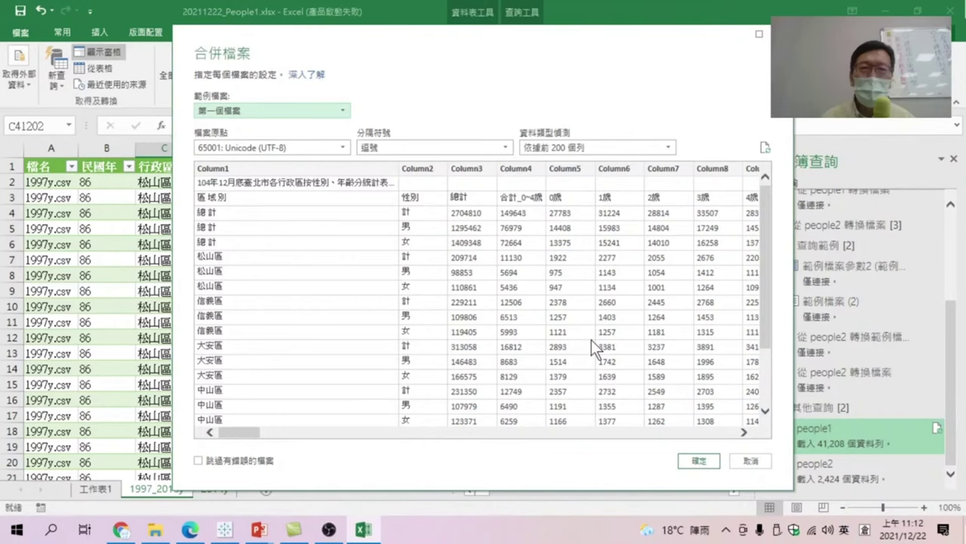
Accept the first file as the sample and load the combined query into Power Query Editor.
key(Return)
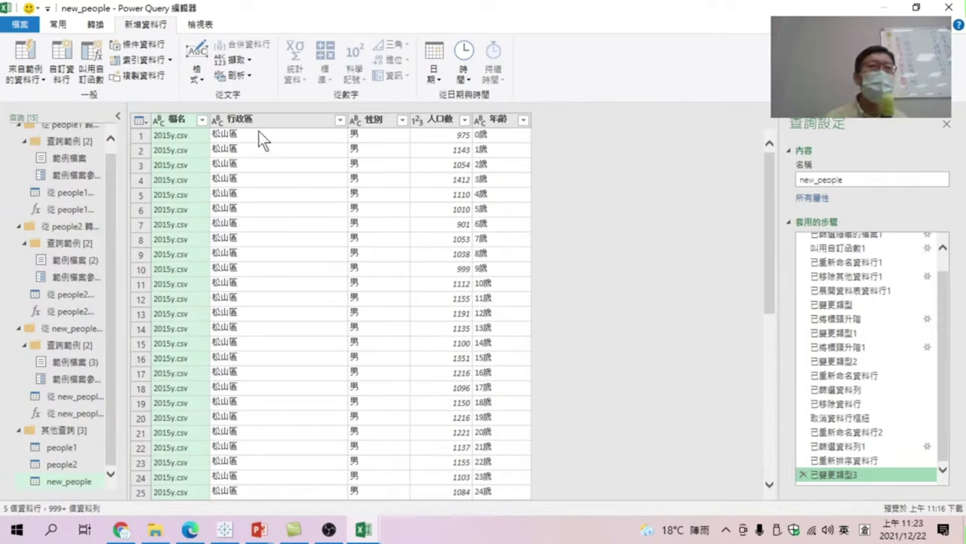
Duplicate the 檔名 column, creating 檔名 - 複製.
right_click(180, 121)
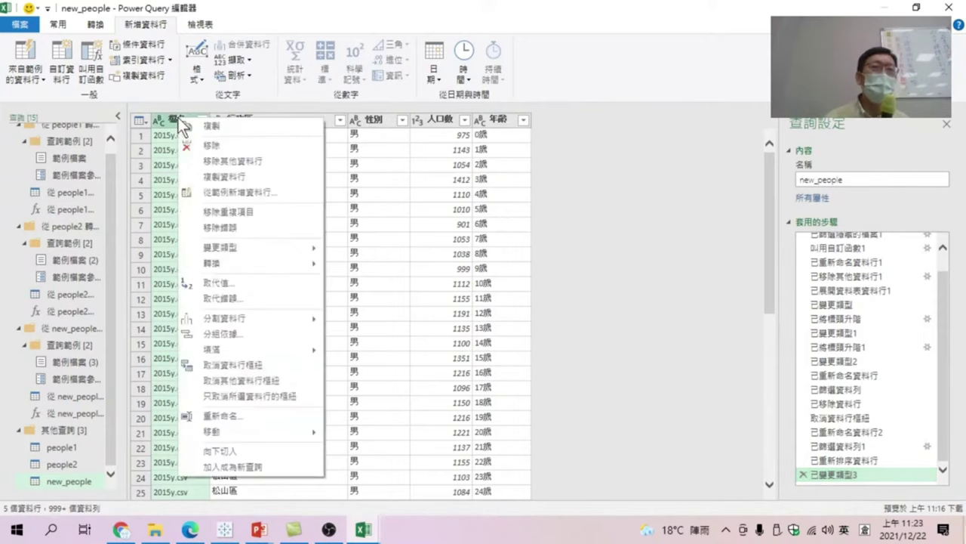
click(217, 176)
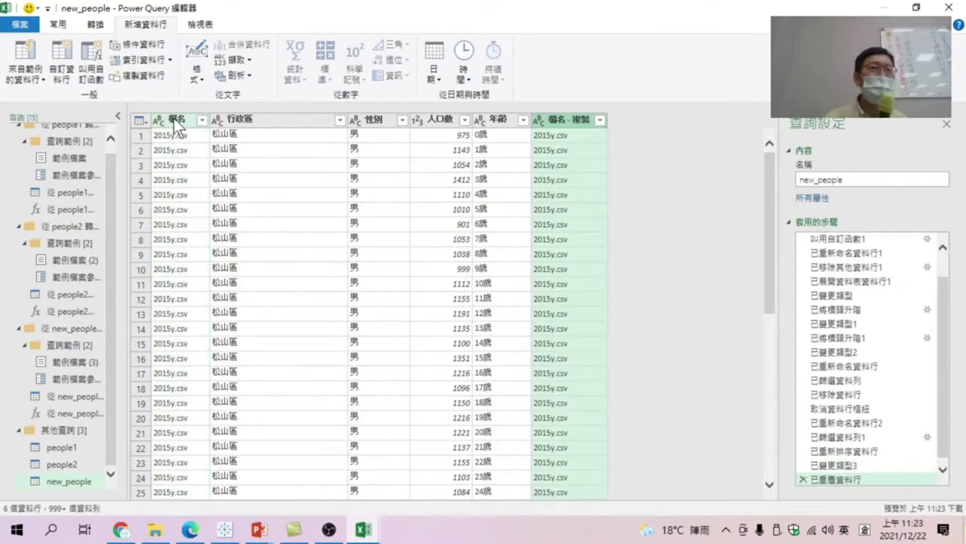
right_click(183, 115)
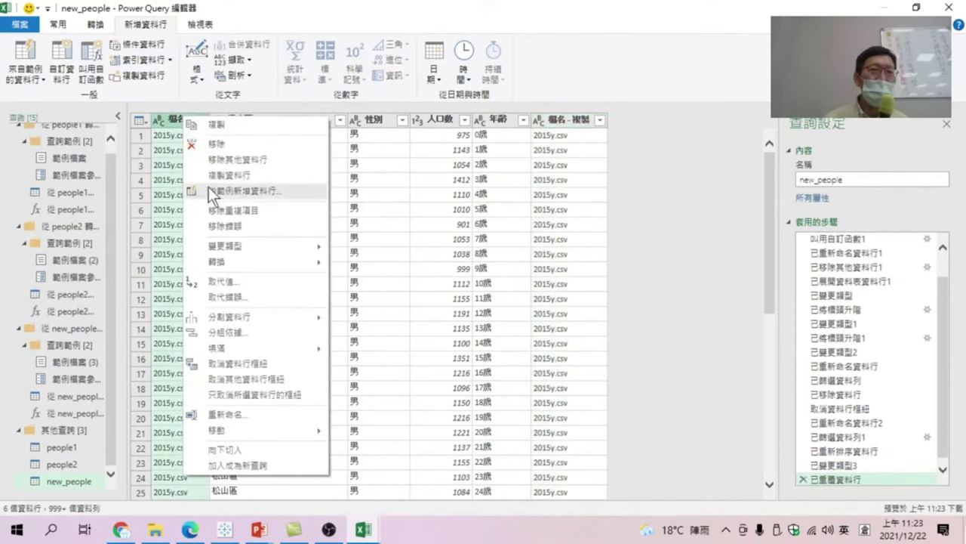
click(560, 119)
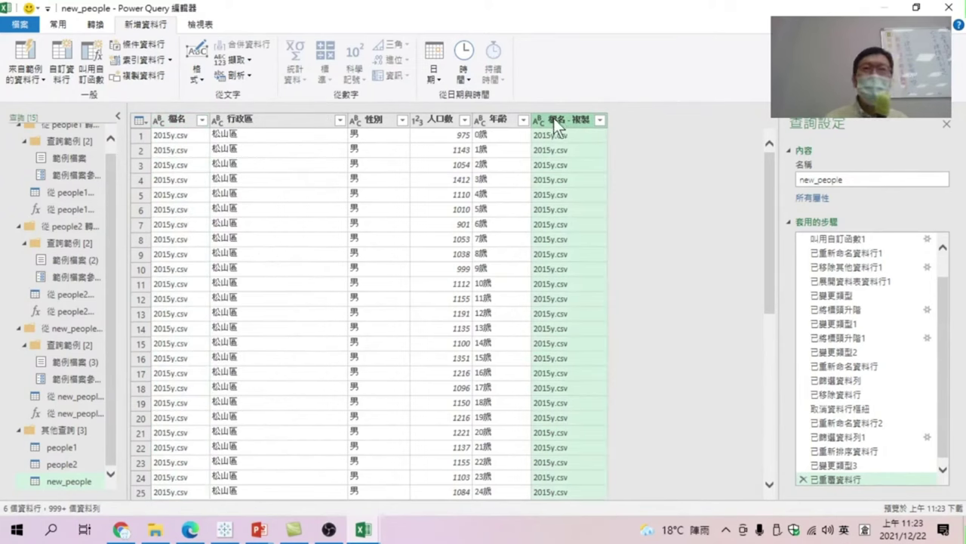
right_click(555, 121)
Replace 'csv' with nothing in the 檔名 - 複製 column.
key(Escape)
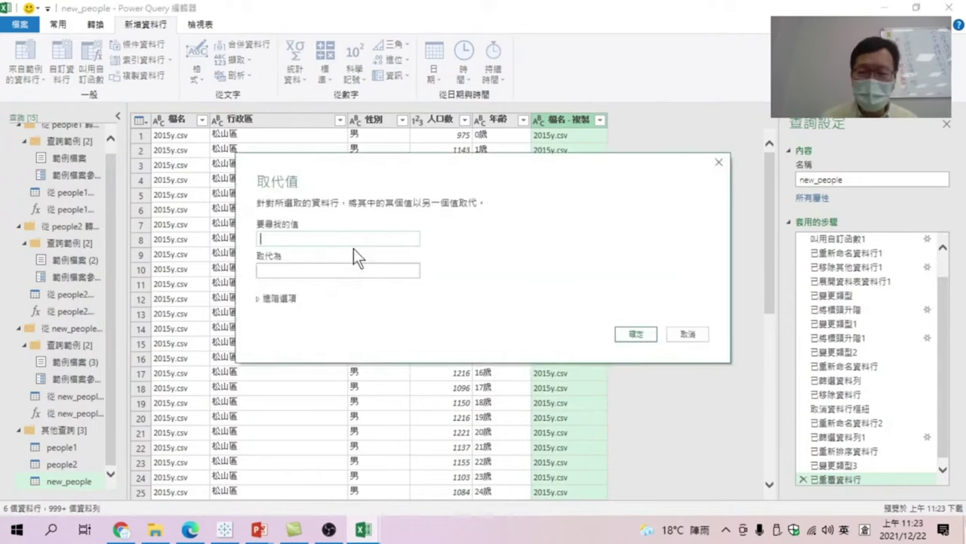
text(.csv)
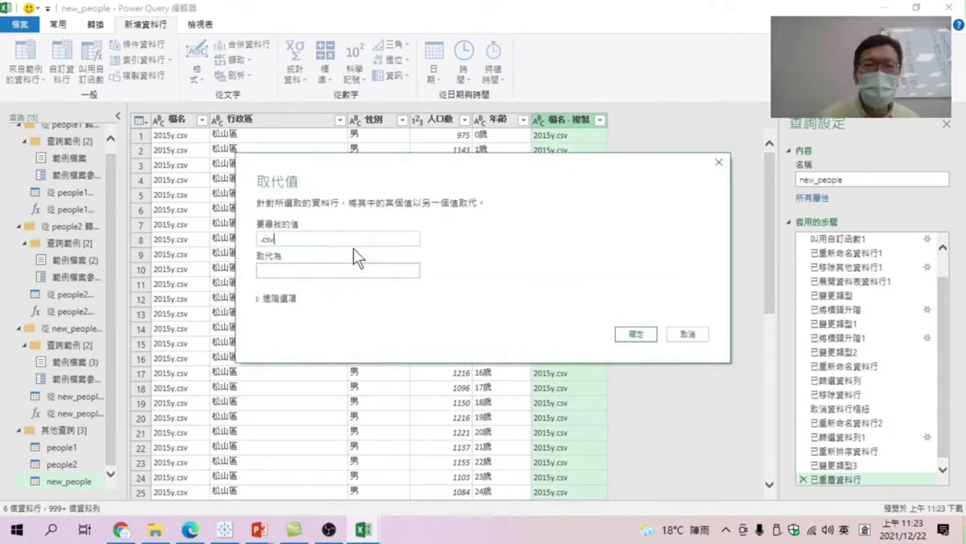
click(339, 272)
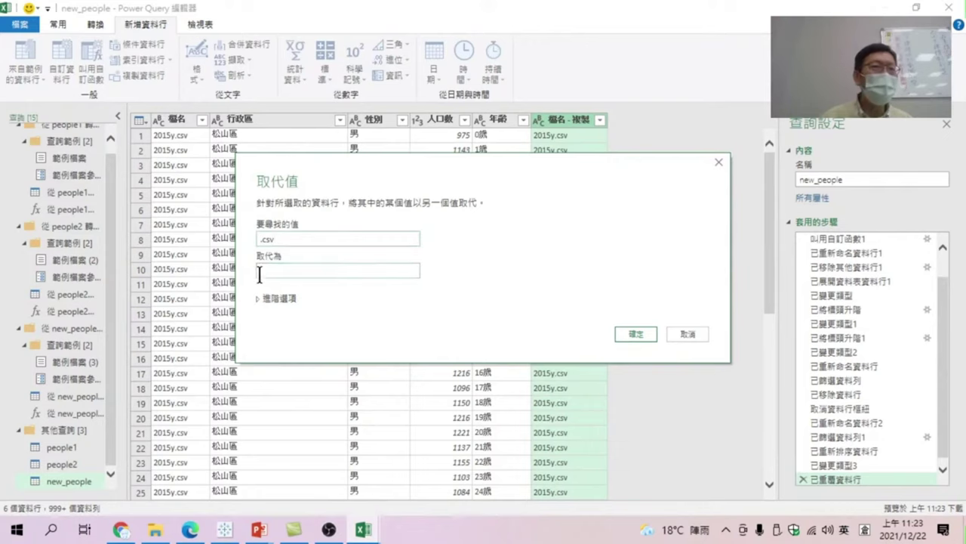
click(640, 333)
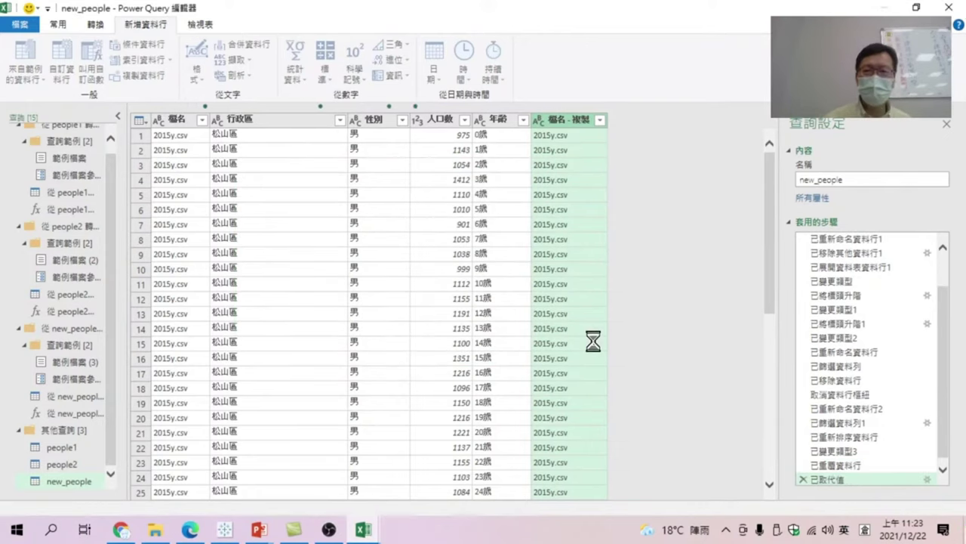
Edit the replace step to remove 'y.csv' so only years like 2015 remain.
right_click(557, 125)
click(828, 477)
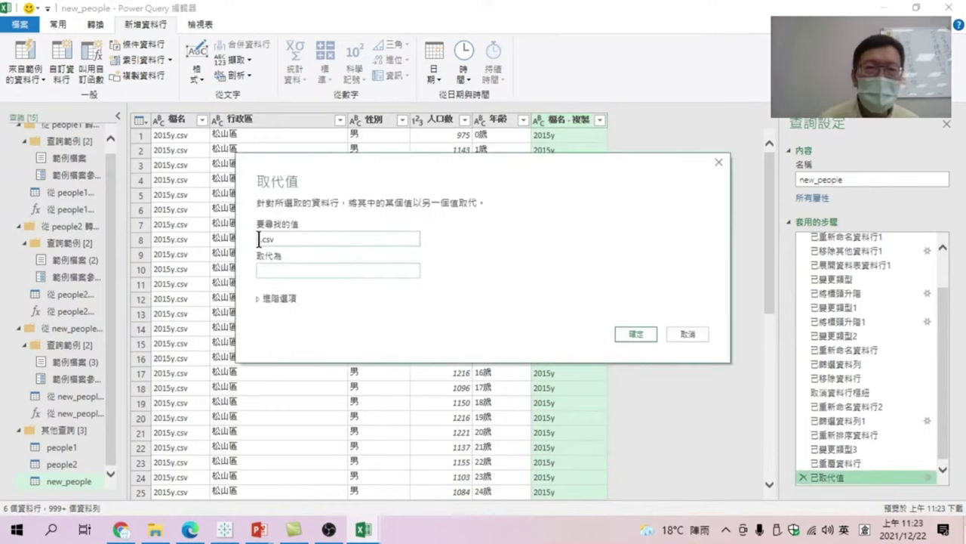
text(y)
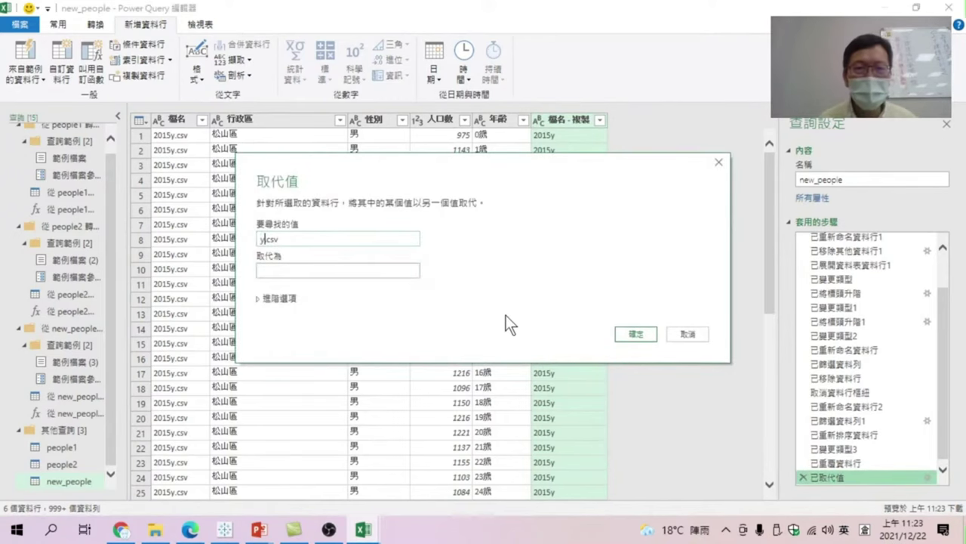
click(636, 334)
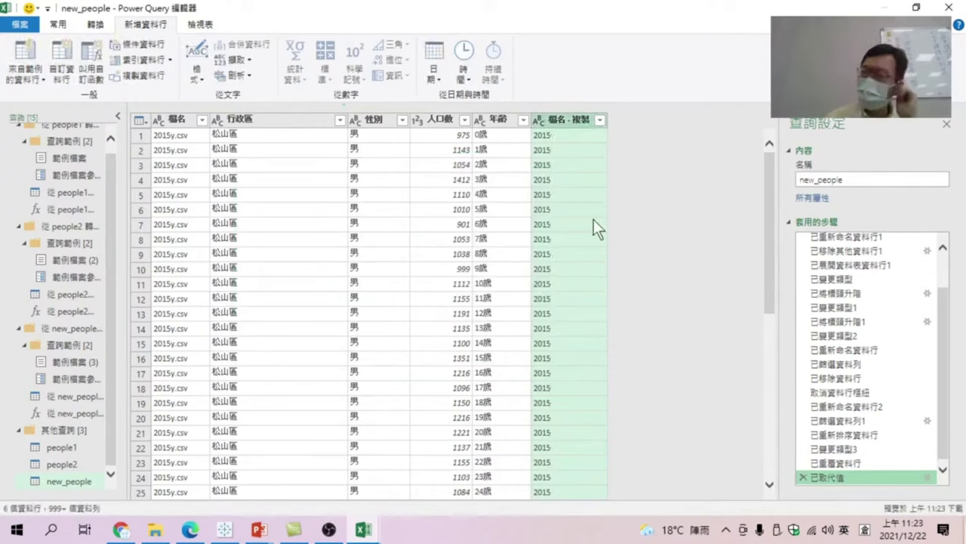
In 檔名 - 複製, replace 2015 with ROC year 104 and 2016 with 105.
right_click(564, 118)
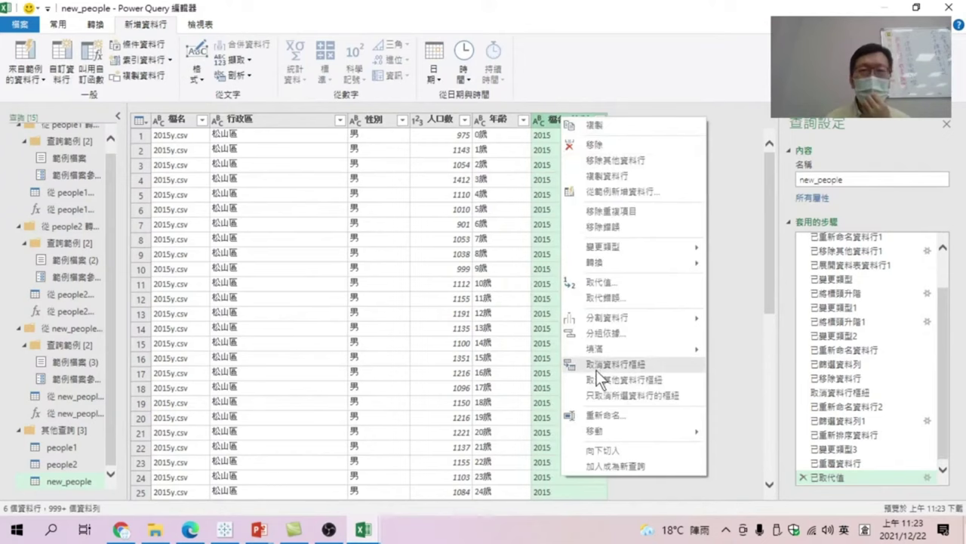
click(611, 282)
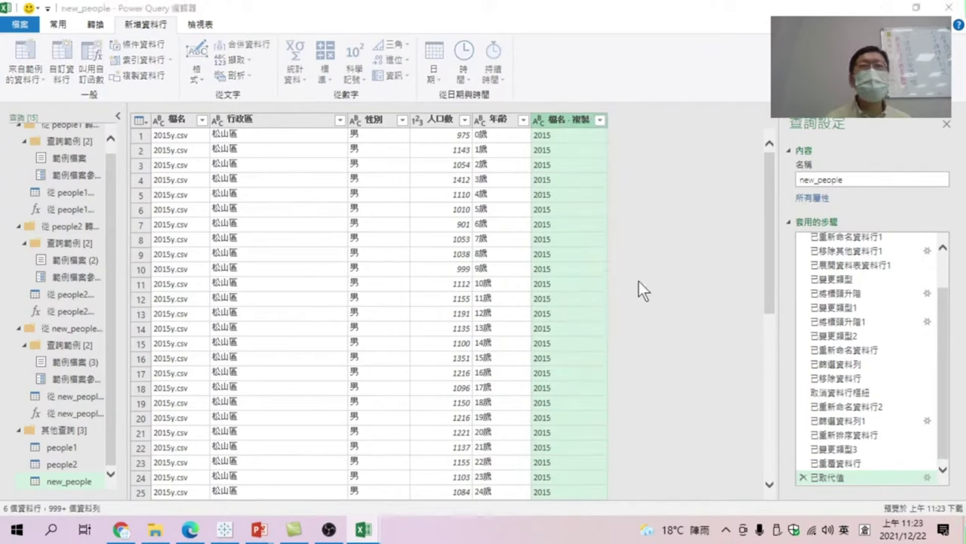
text(201)
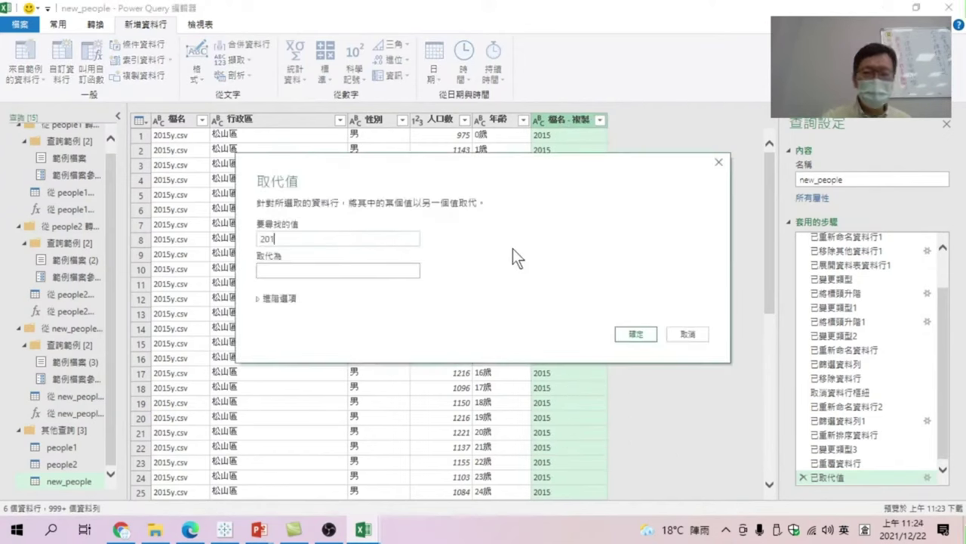
text(5)
key(Tab)
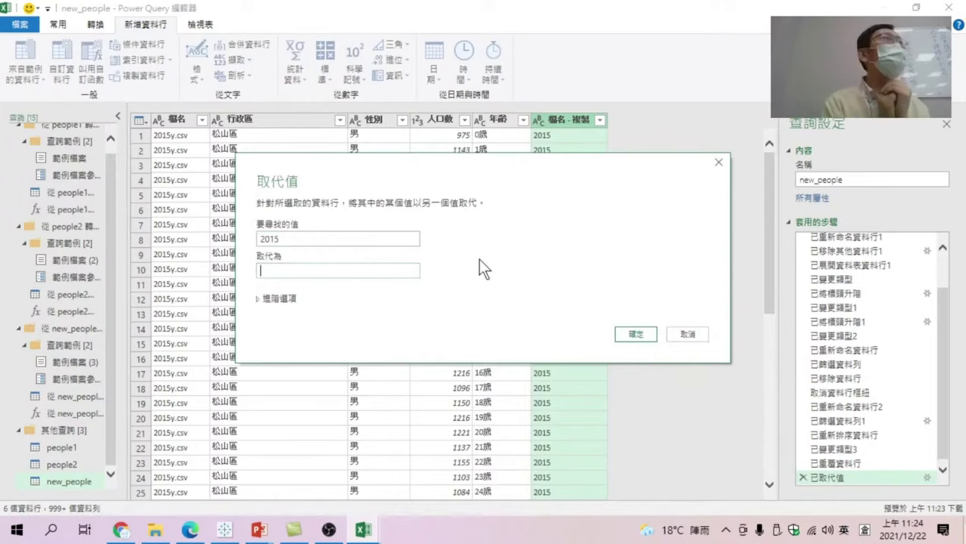
text(104)
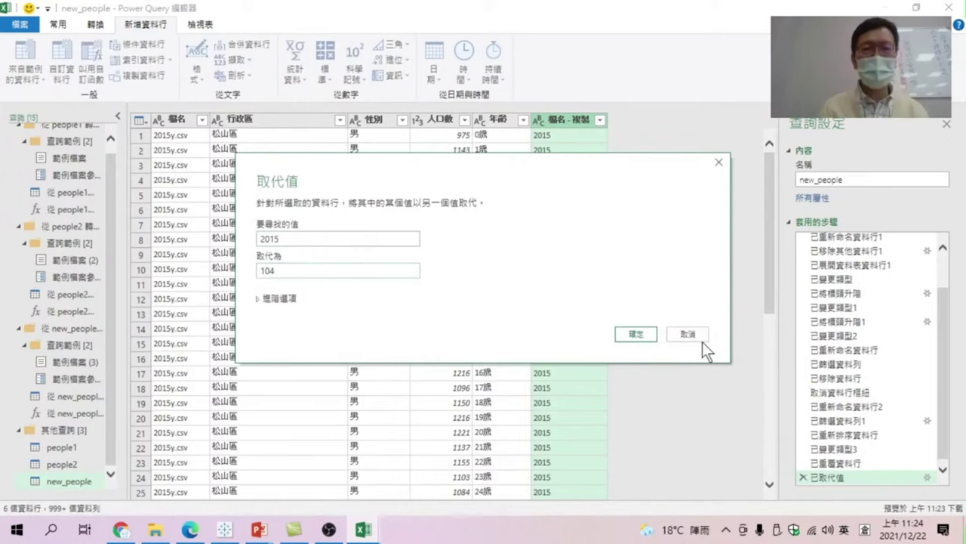
click(633, 336)
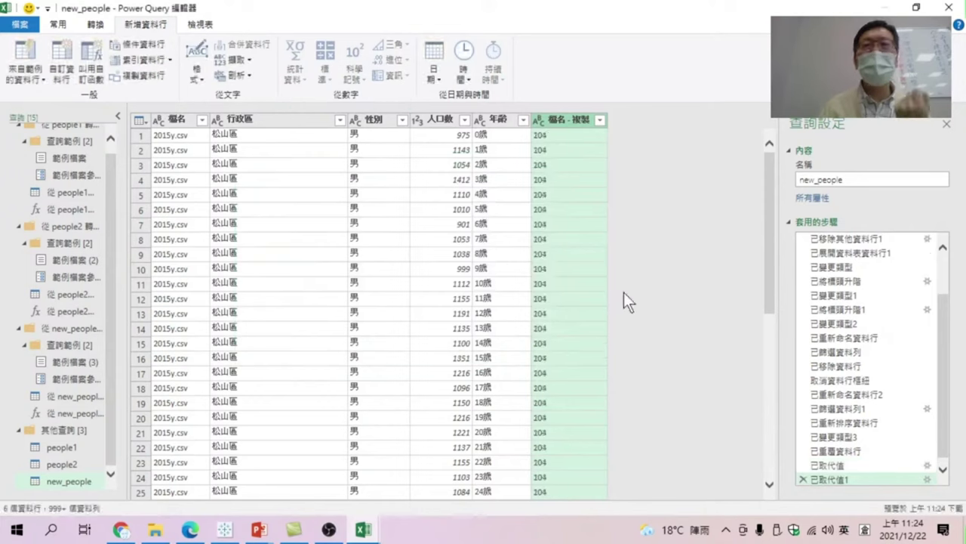
right_click(561, 119)
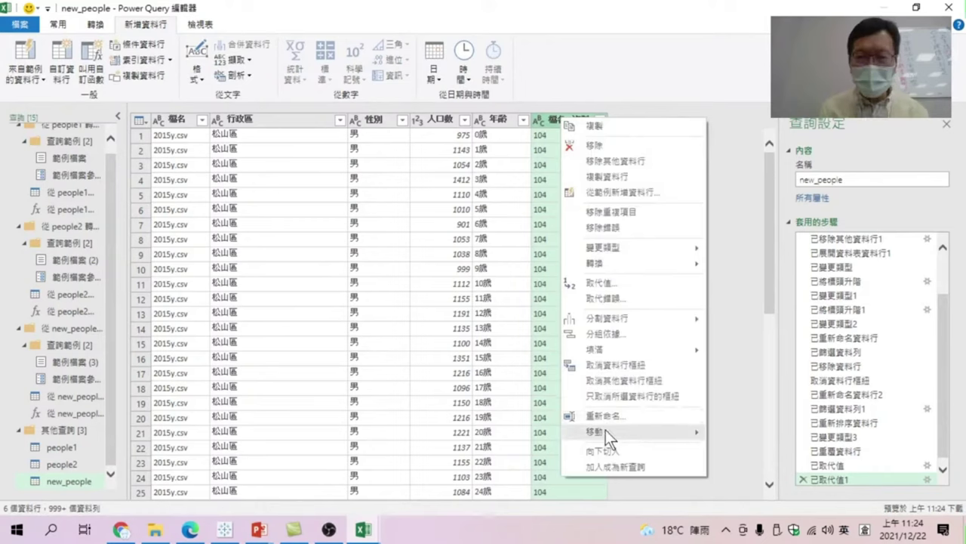
click(609, 282)
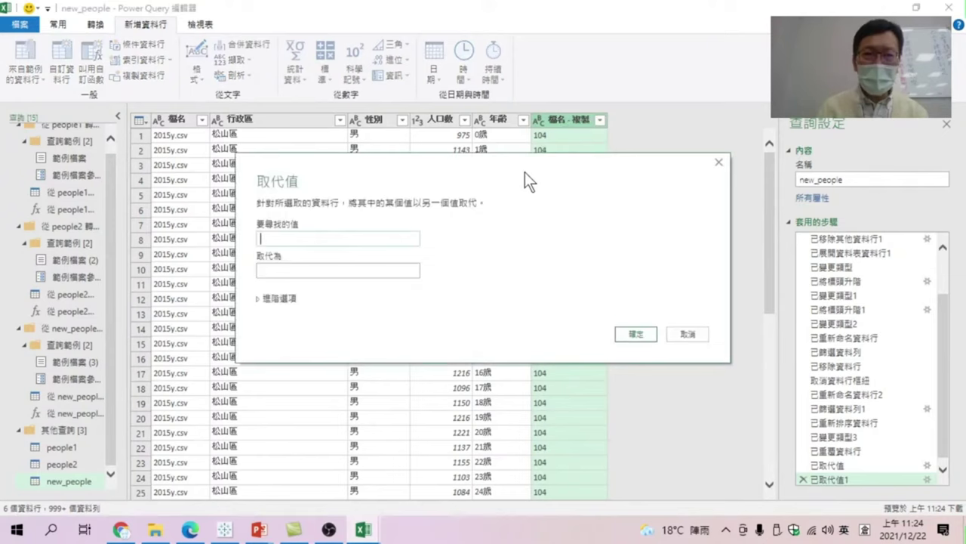
text(2016)
click(305, 269)
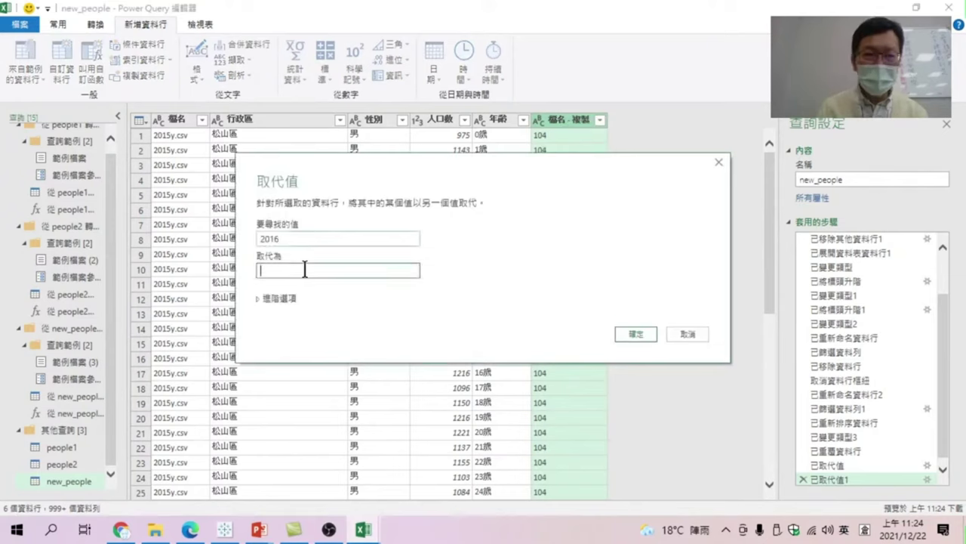
text(105)
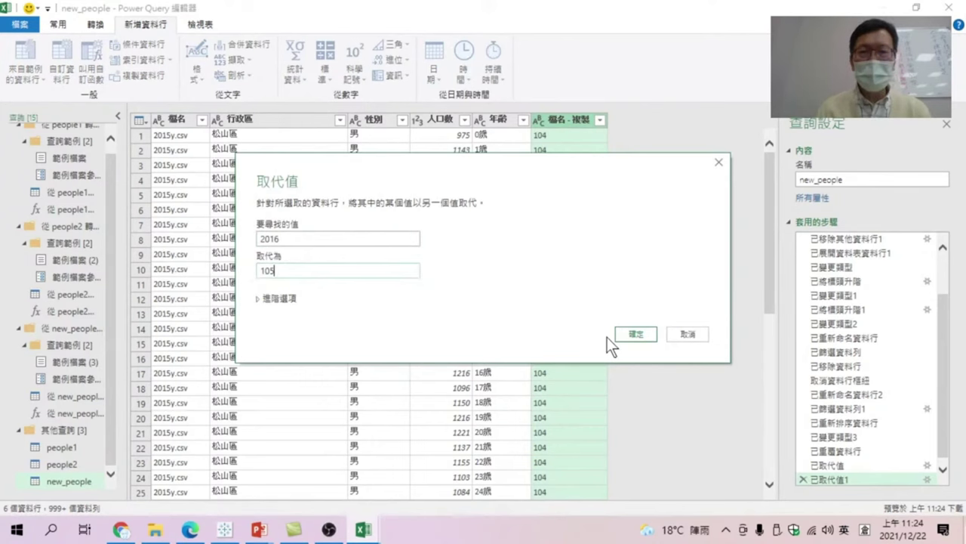
click(618, 335)
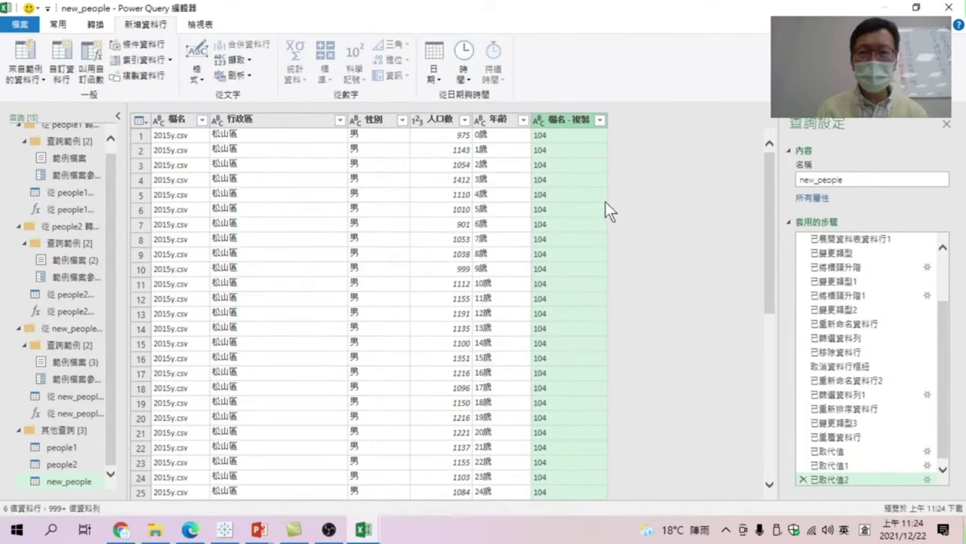
Convert 2017 to its ROC year and 2018 to 107 in 檔名 - 複製.
right_click(556, 119)
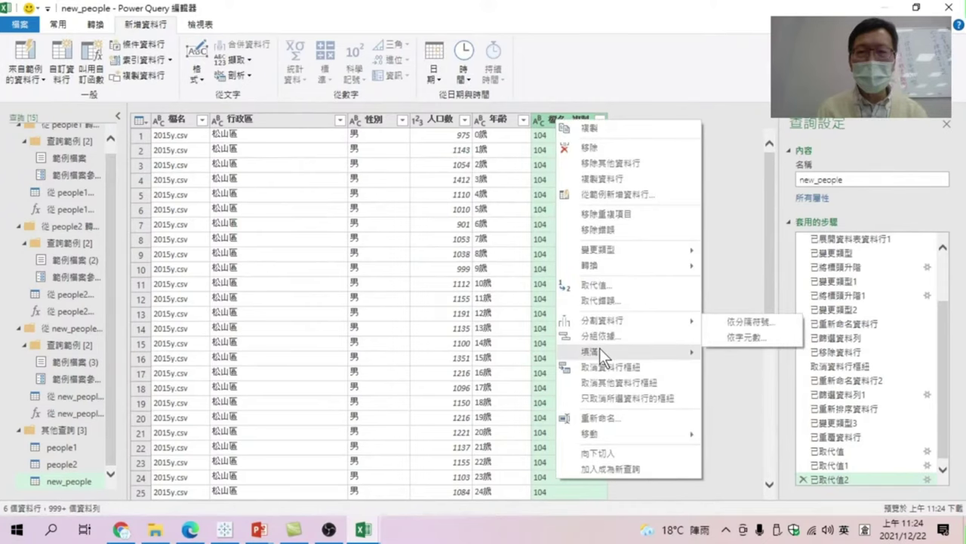
click(594, 285)
text(2017)
key(Tab)
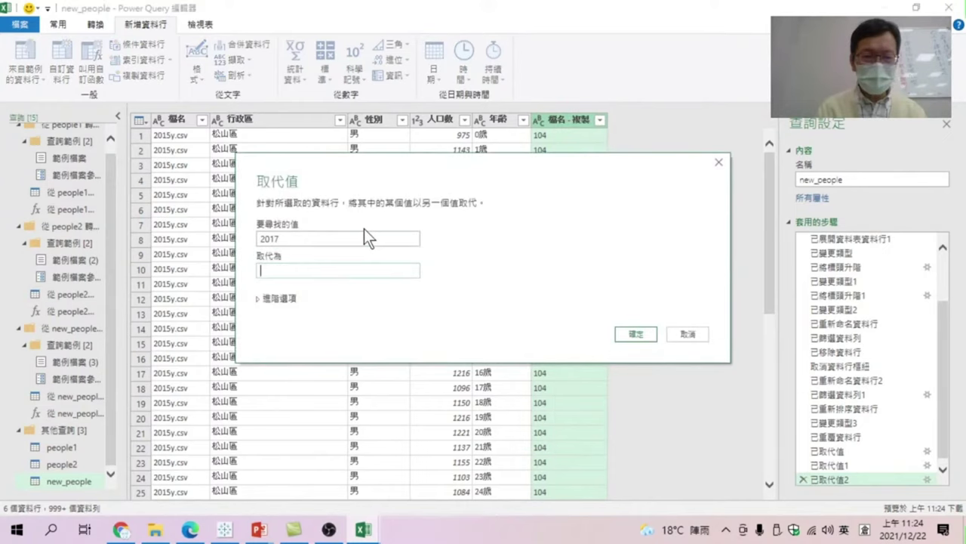
click(622, 335)
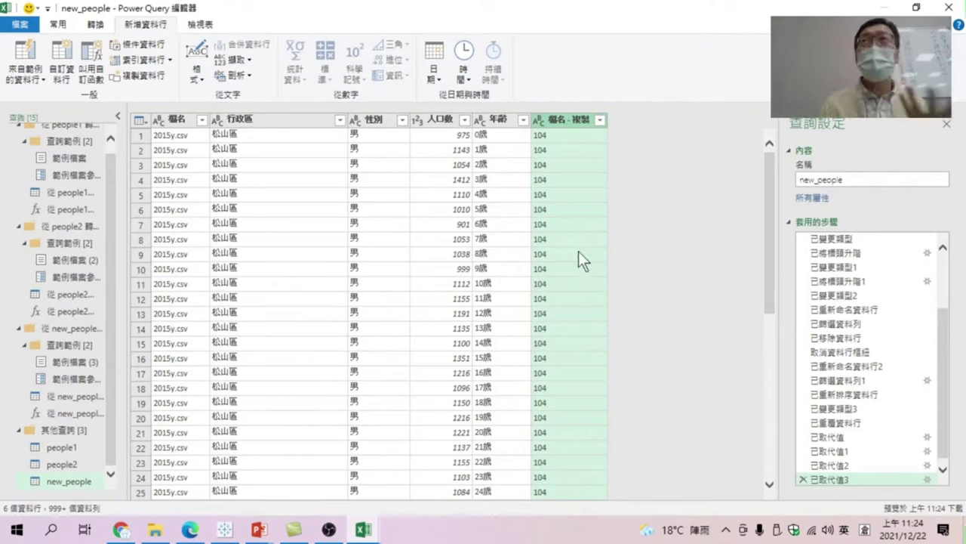
right_click(556, 117)
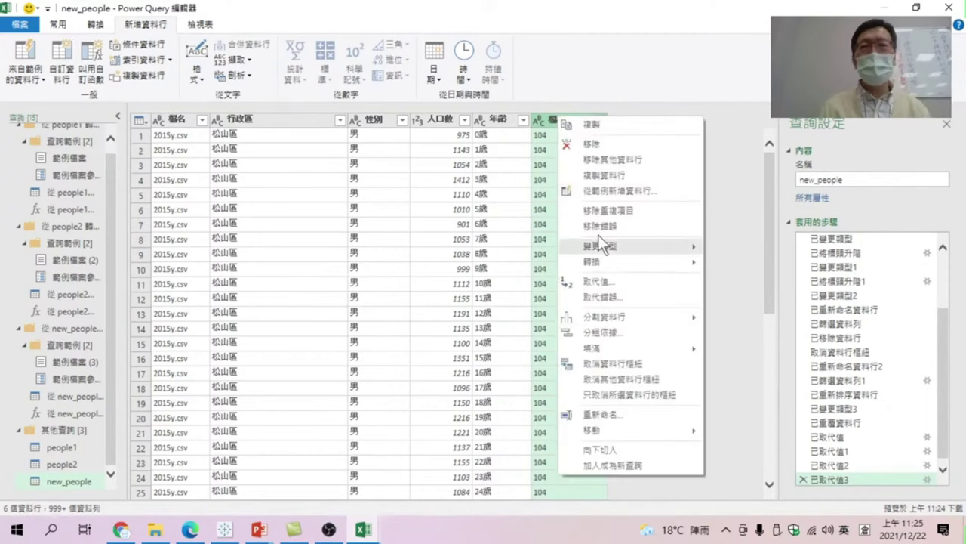
click(606, 285)
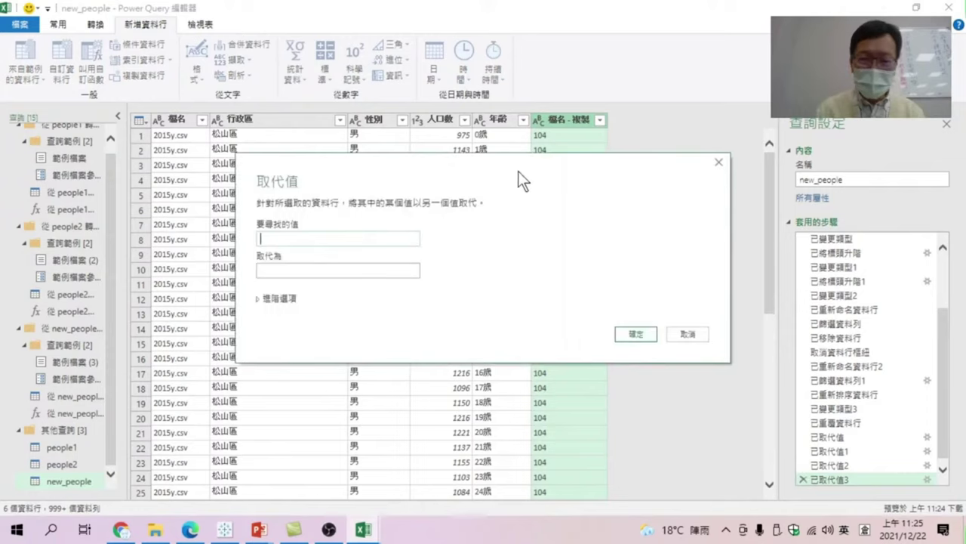
text(201810)
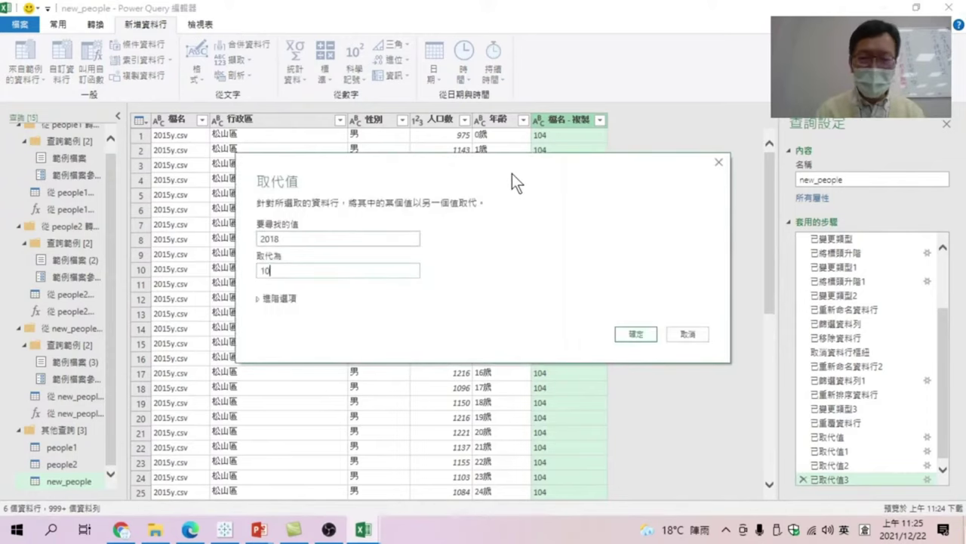
text(7)
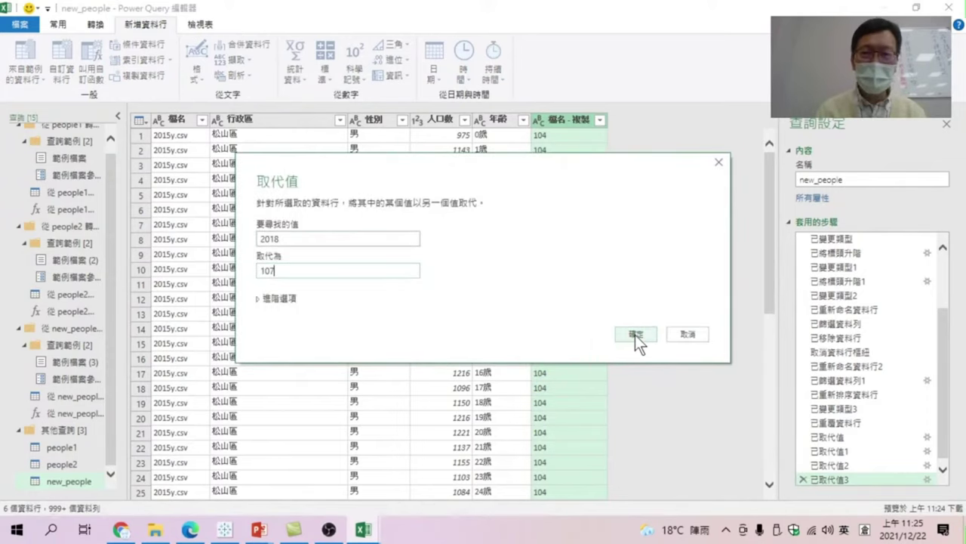
click(635, 335)
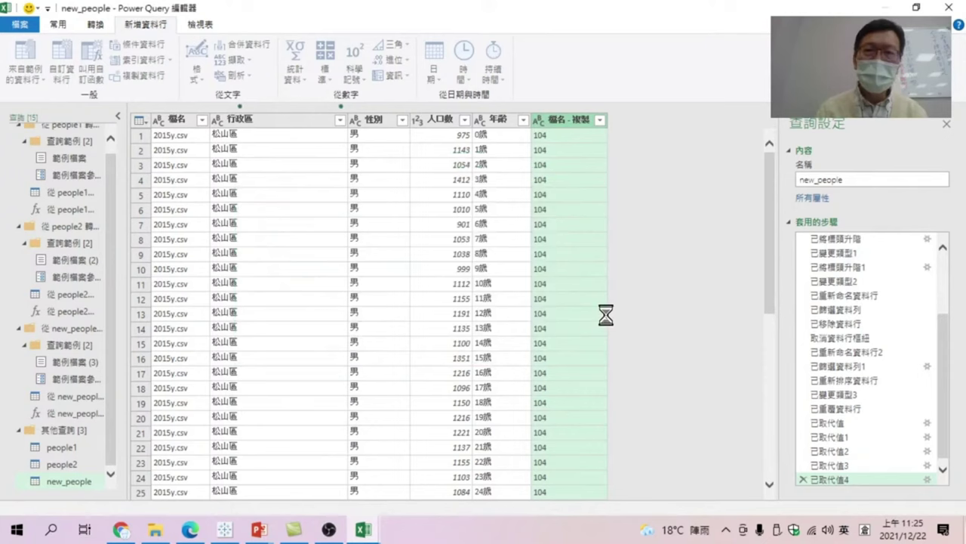
Replace 2019 with 108 and 2020 with 109 in 檔名 - 複製.
right_click(564, 124)
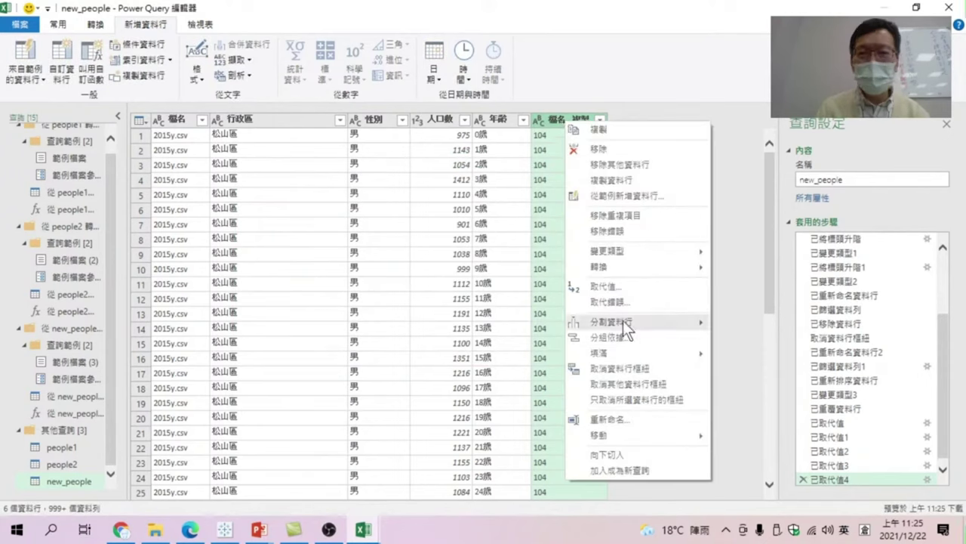
click(605, 290)
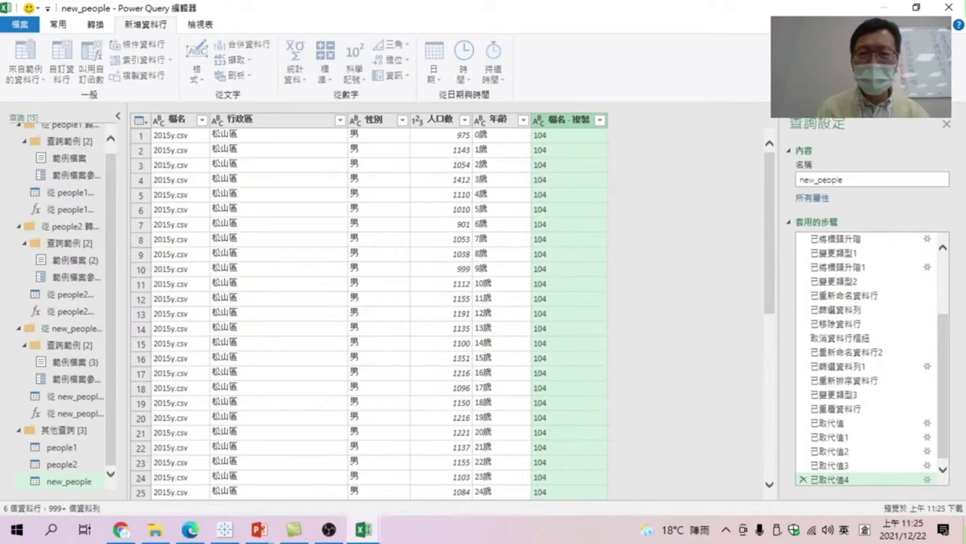
text(2019)
key(Tab)
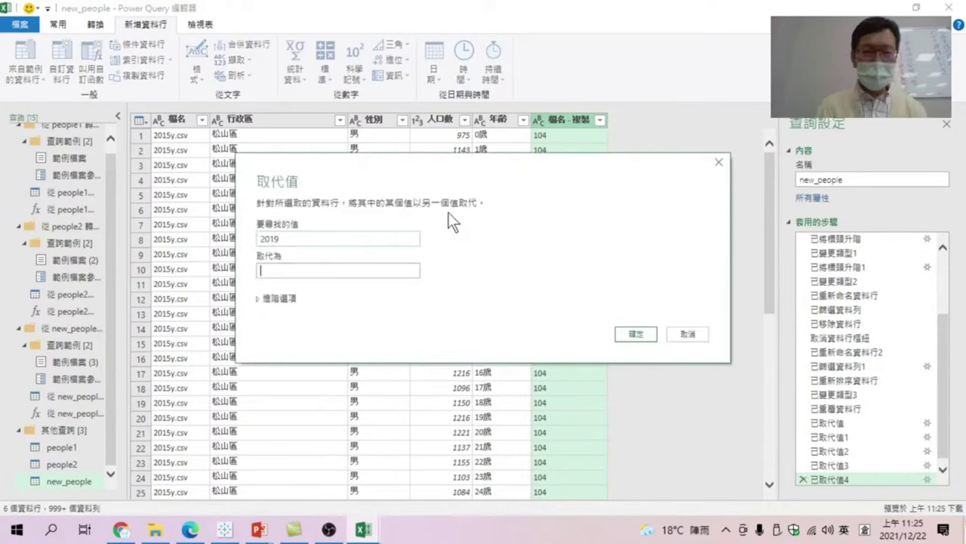
text(108)
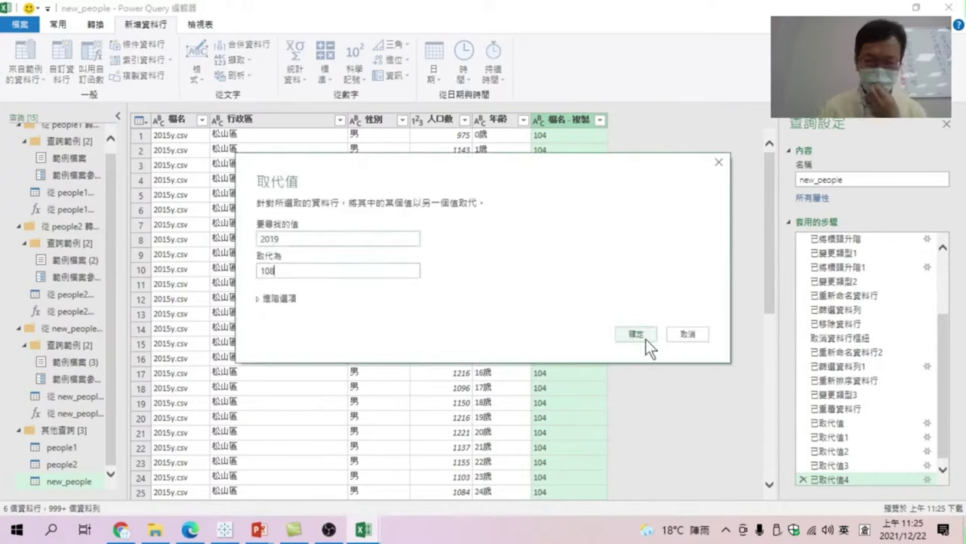
click(636, 334)
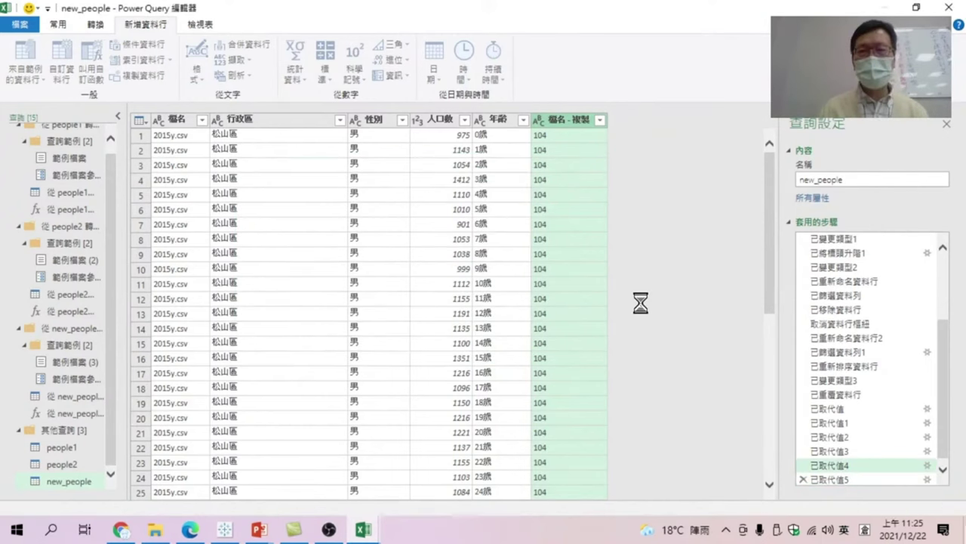
right_click(567, 121)
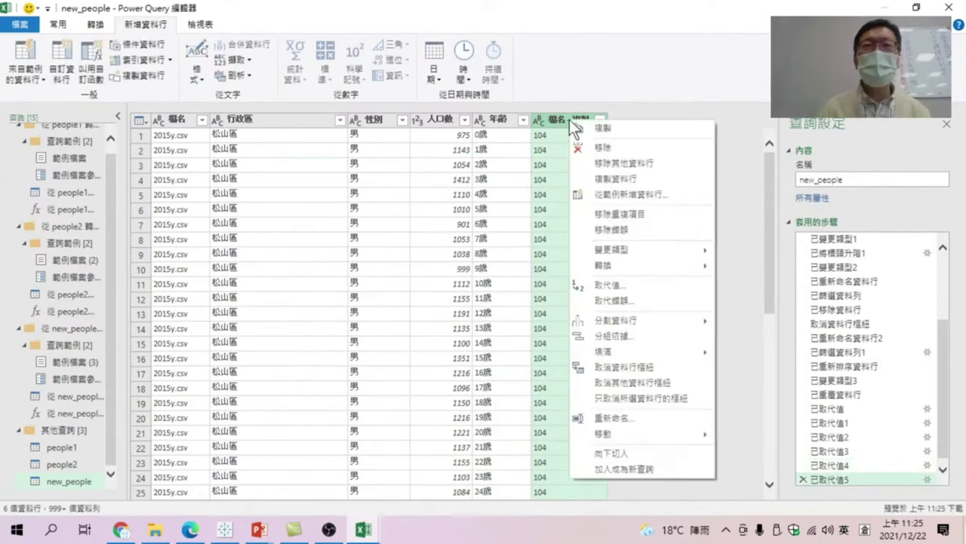
click(611, 286)
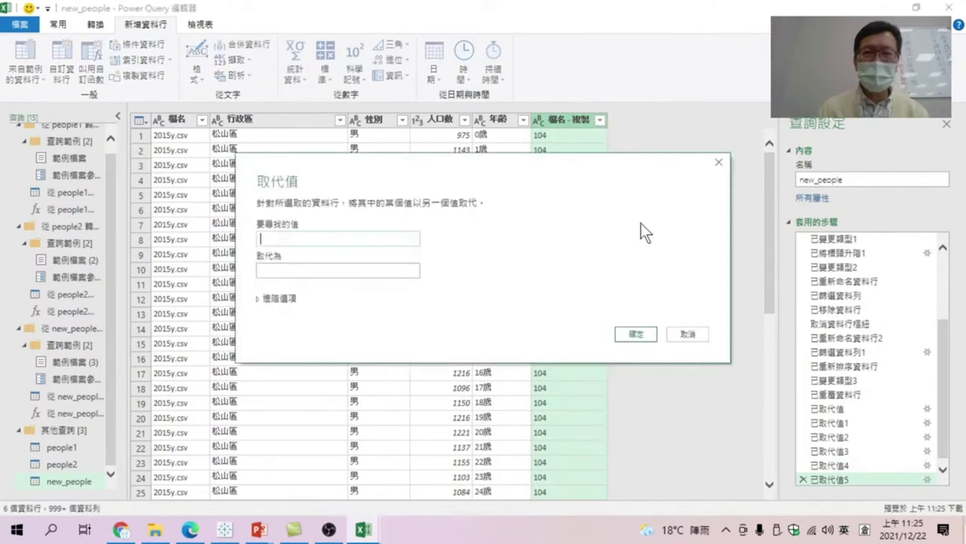
text(2020)
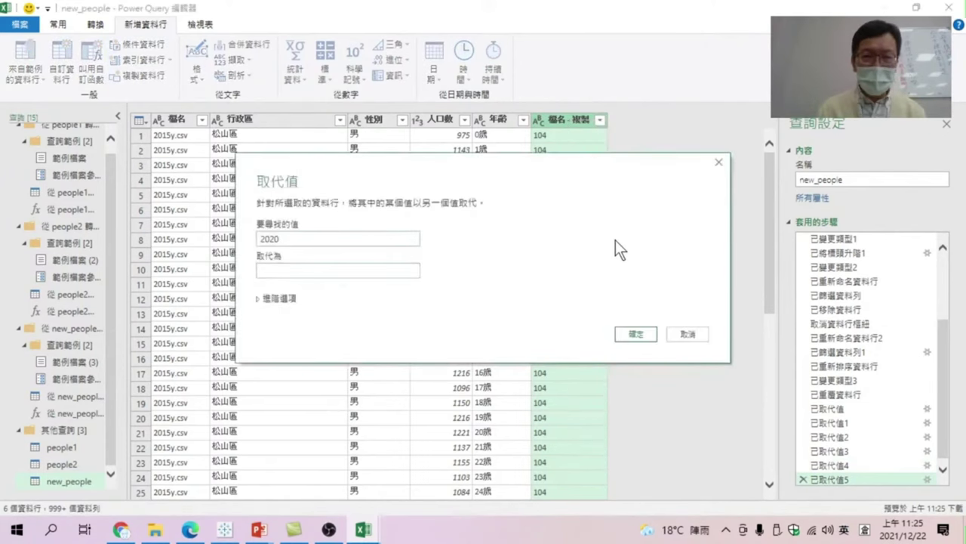
text(109)
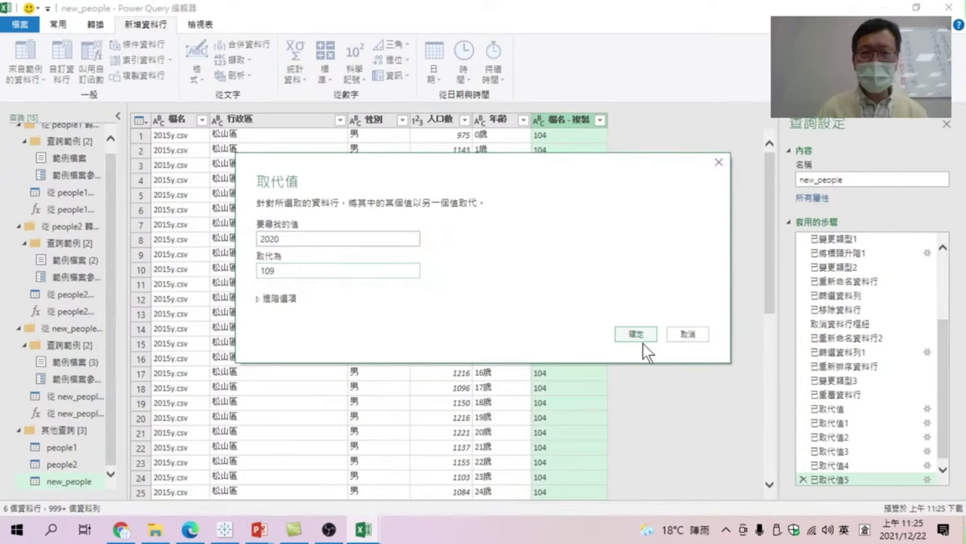
click(642, 342)
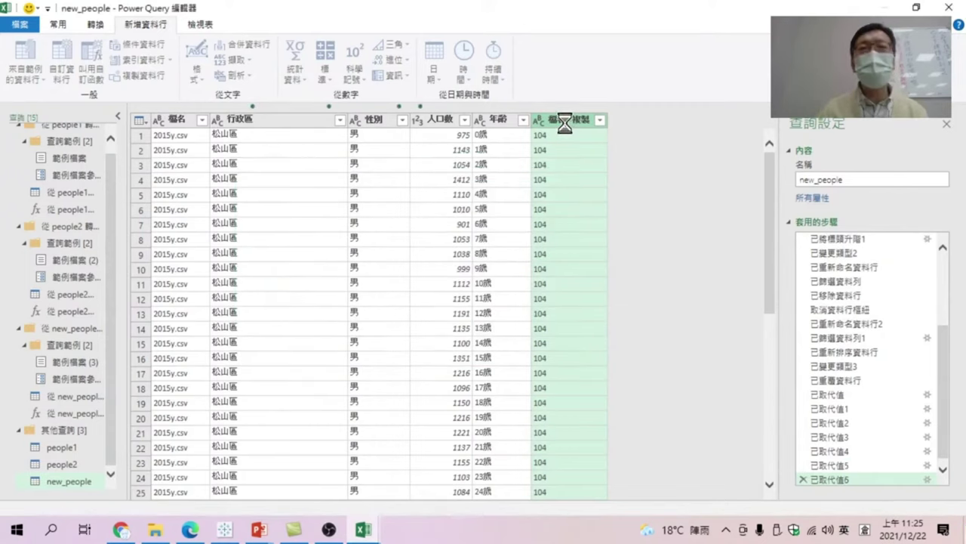
Rename the 檔名 - 複製 column to 民國年.
right_click(563, 124)
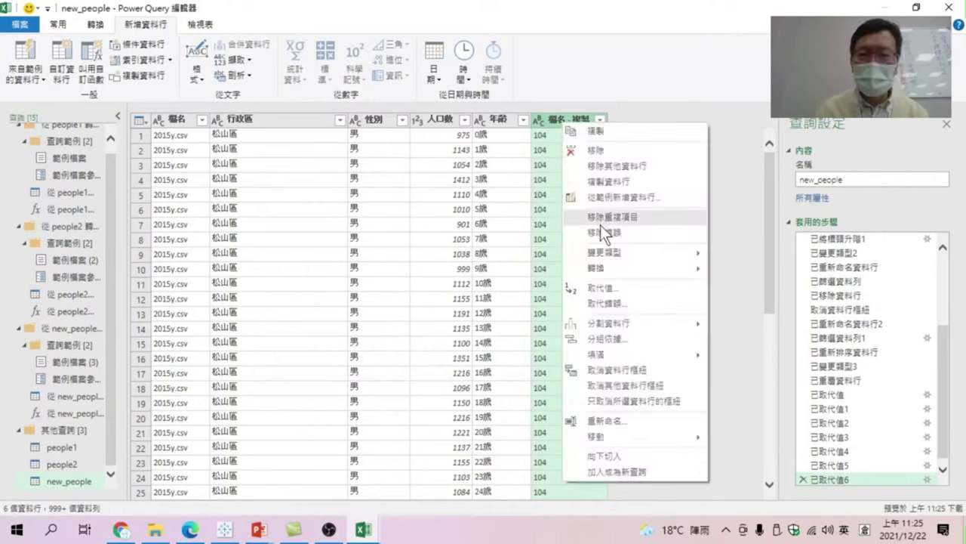
click(606, 421)
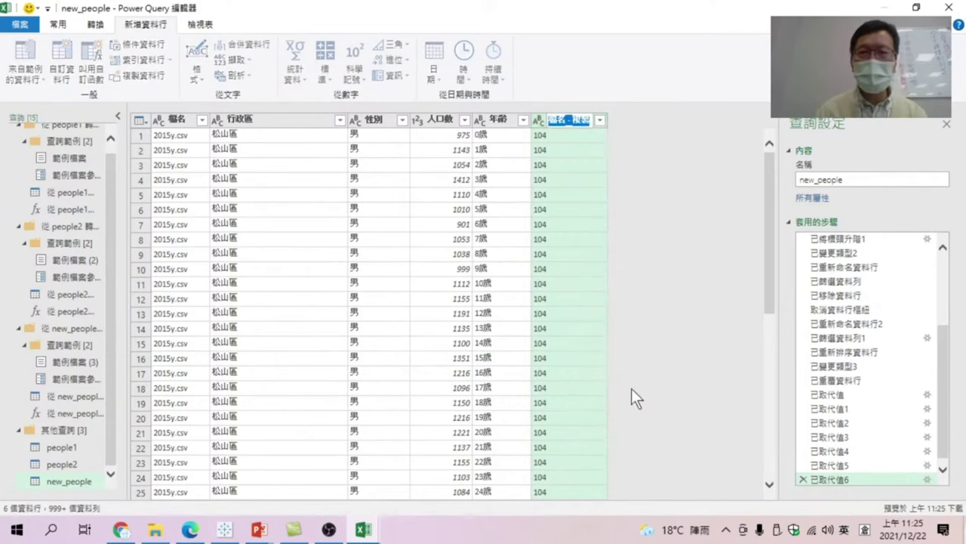
text(t)
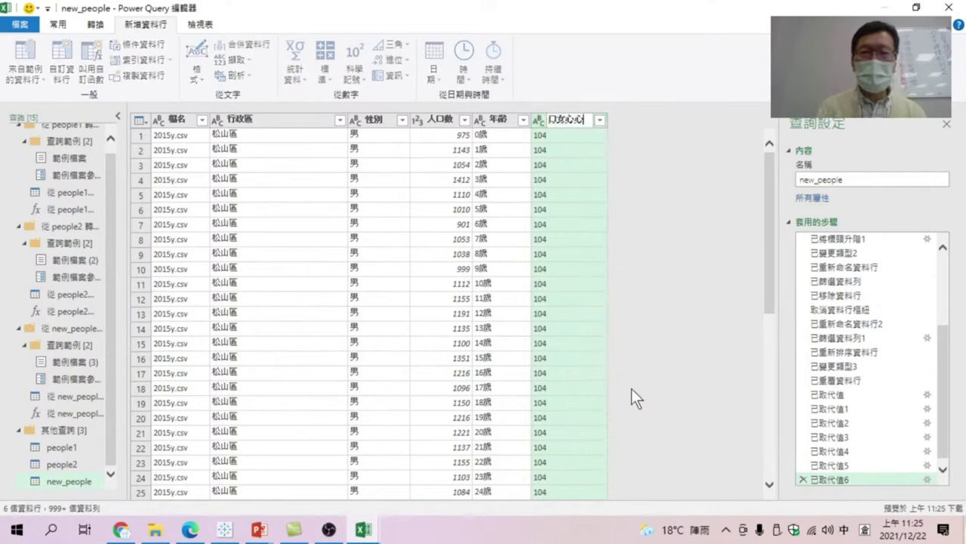
text(民用戈)
key(Down)
key(Return)
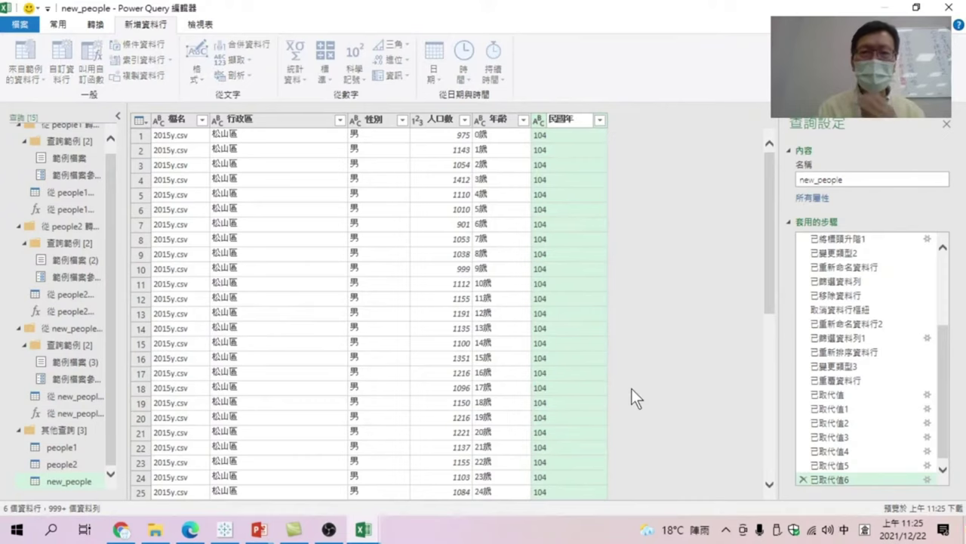
key(Return)
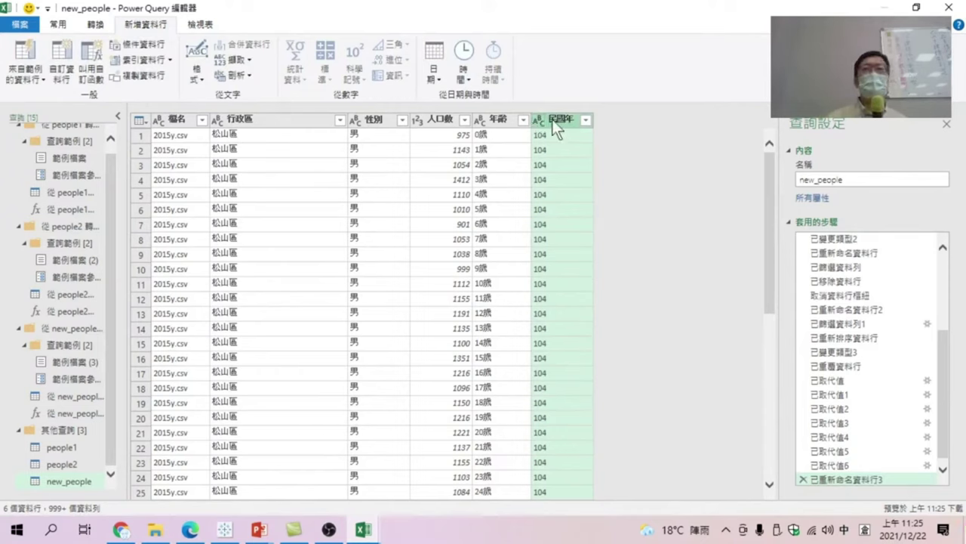
Move the 民國年 column between 檔名 and 行政區.
drag(566, 116, 234, 101)
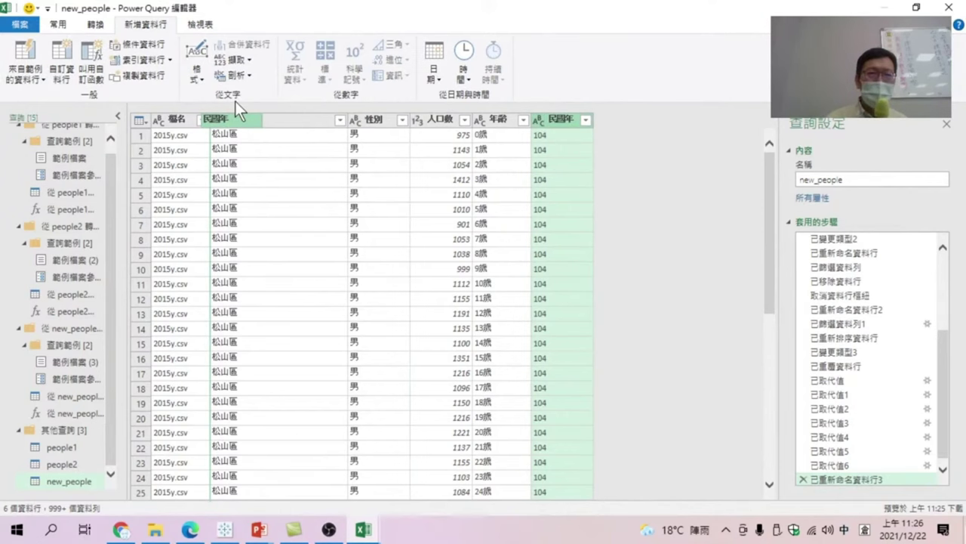
drag(235, 101, 235, 101)
click(58, 24)
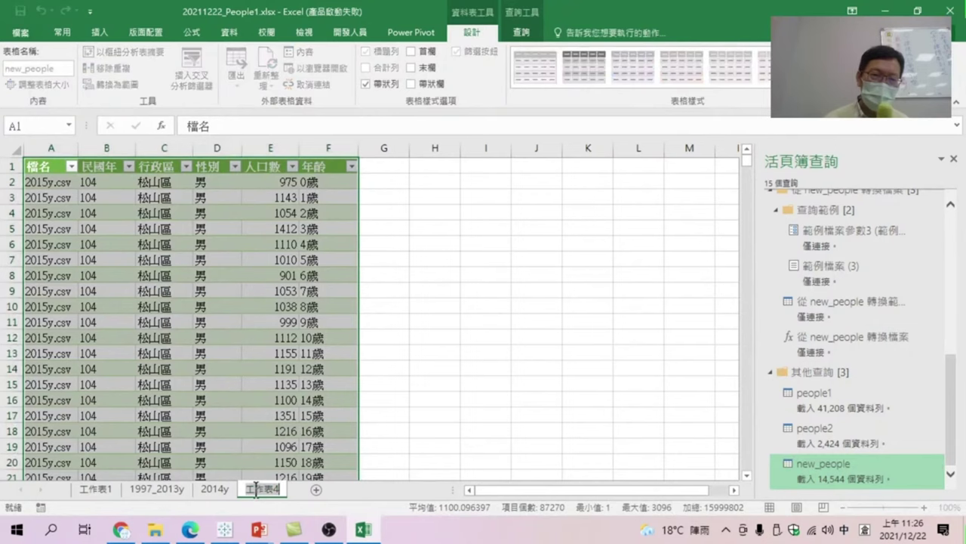
Name the loaded sheet 2015_2020y, then switch to the 1997_2013y sheet.
text(2013_20)
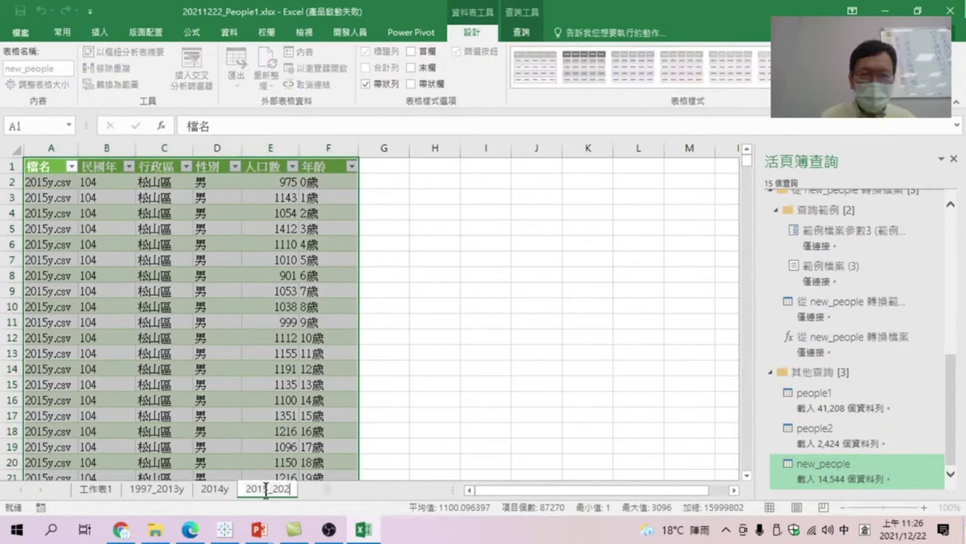
text(20)
text(y)
key(Return)
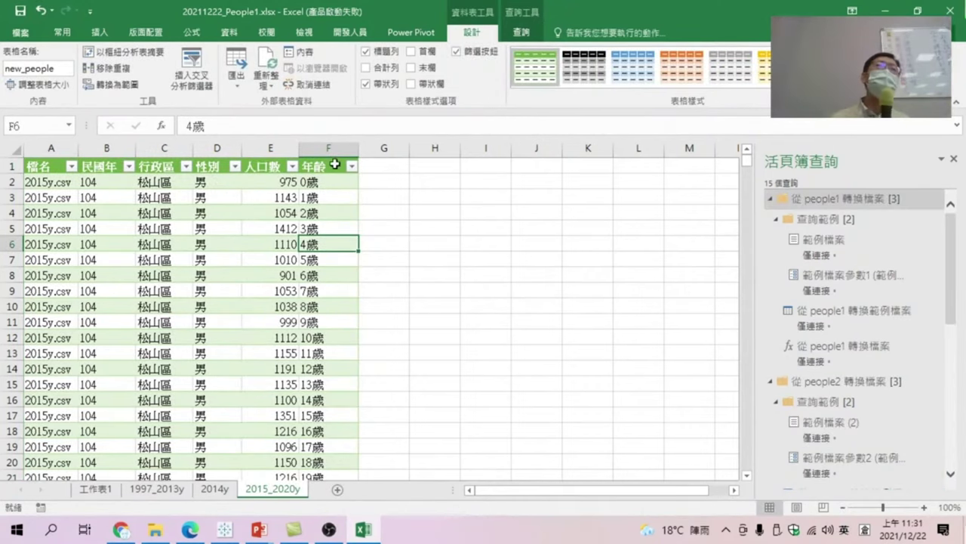
click(171, 490)
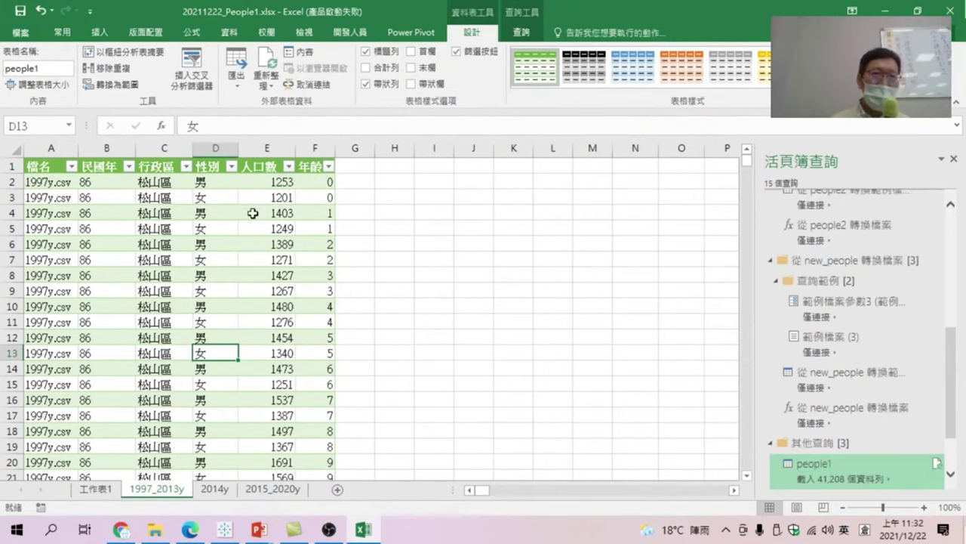
Compare the age column F across the 1997_2013y, 2014y and 2015_2020y sheets, e.g. 8歲 and 9歲.
click(215, 490)
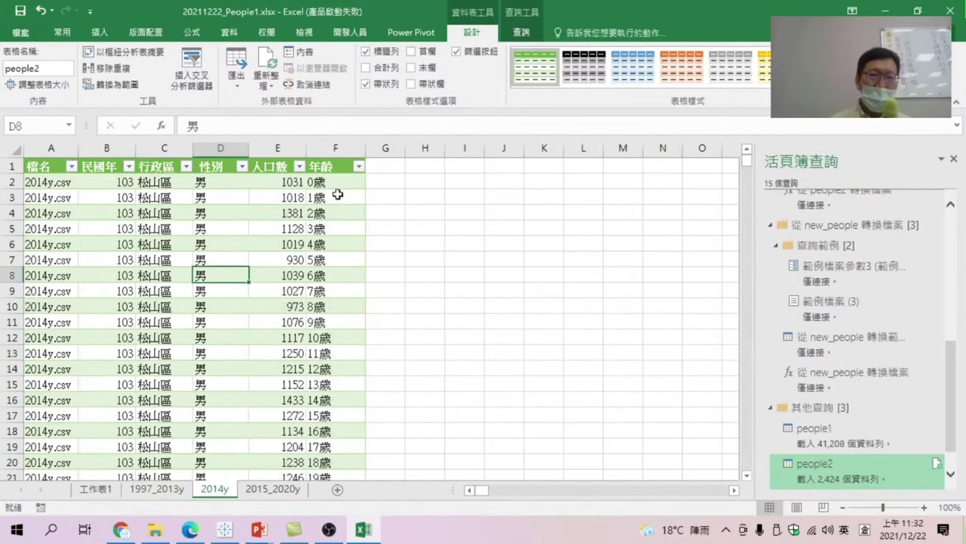
click(272, 489)
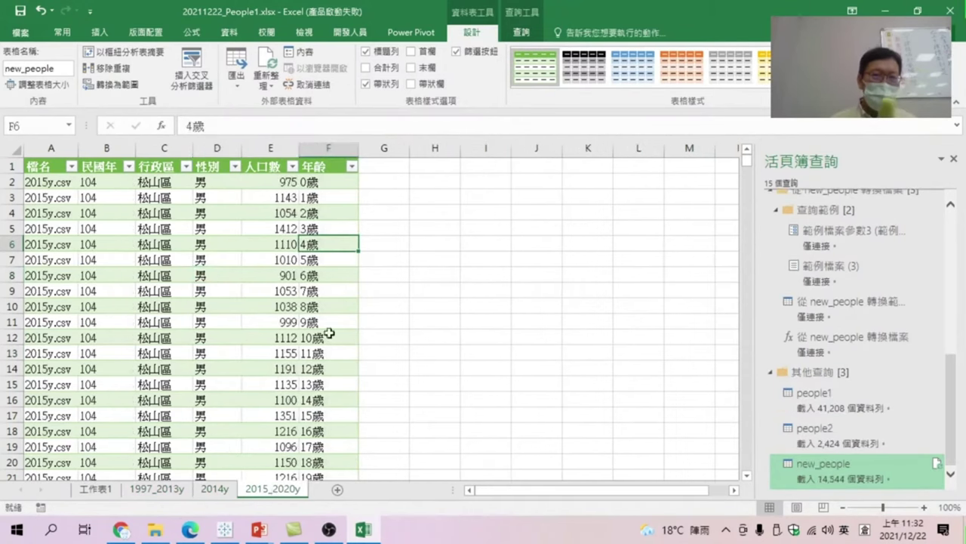
click(171, 489)
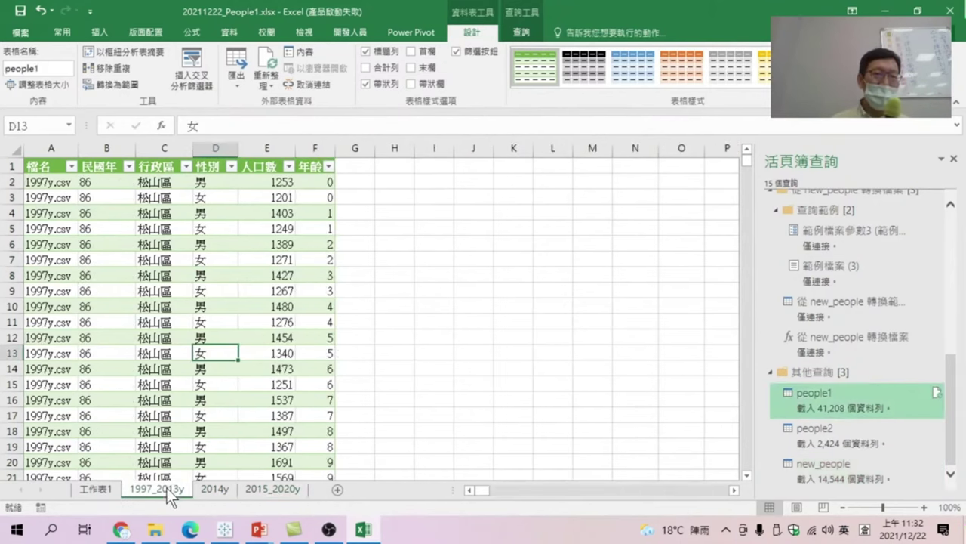
click(215, 489)
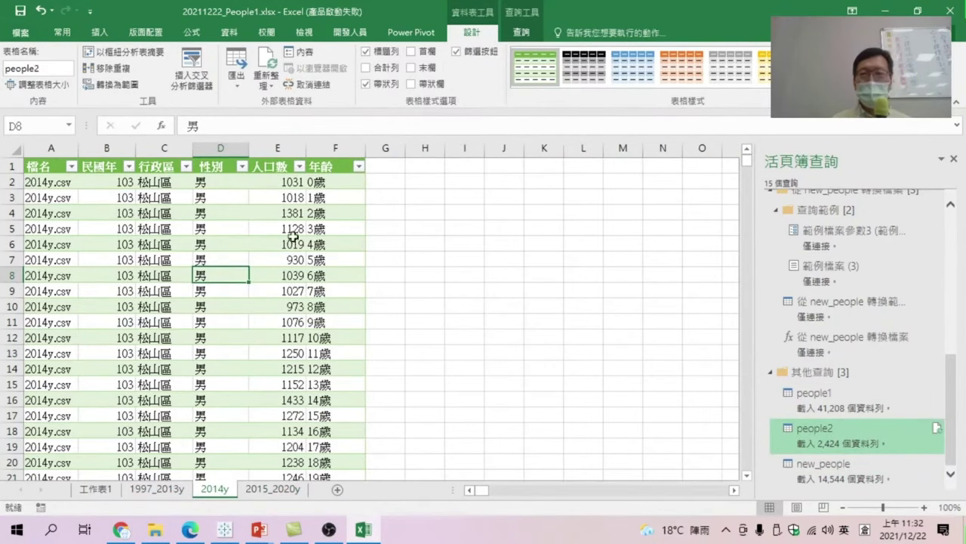
click(281, 490)
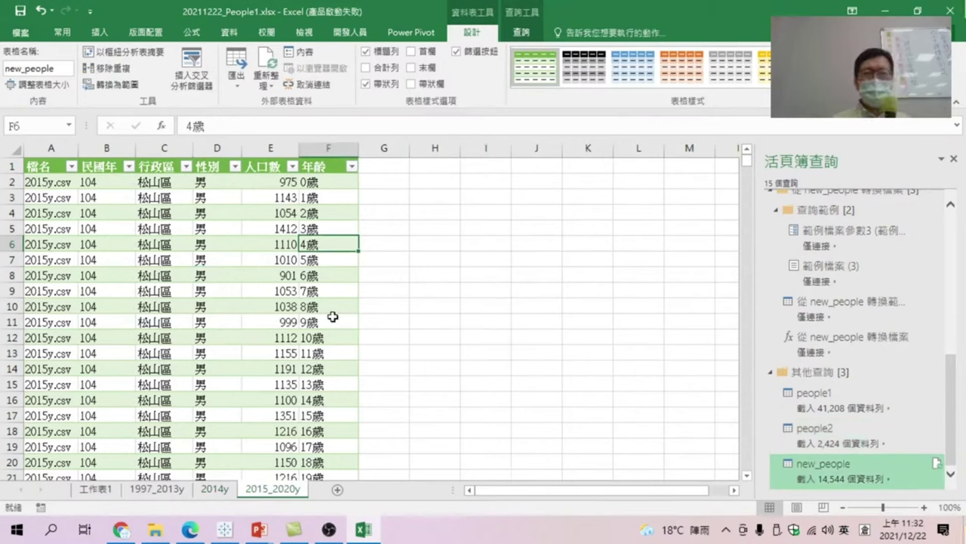
click(333, 318)
click(330, 305)
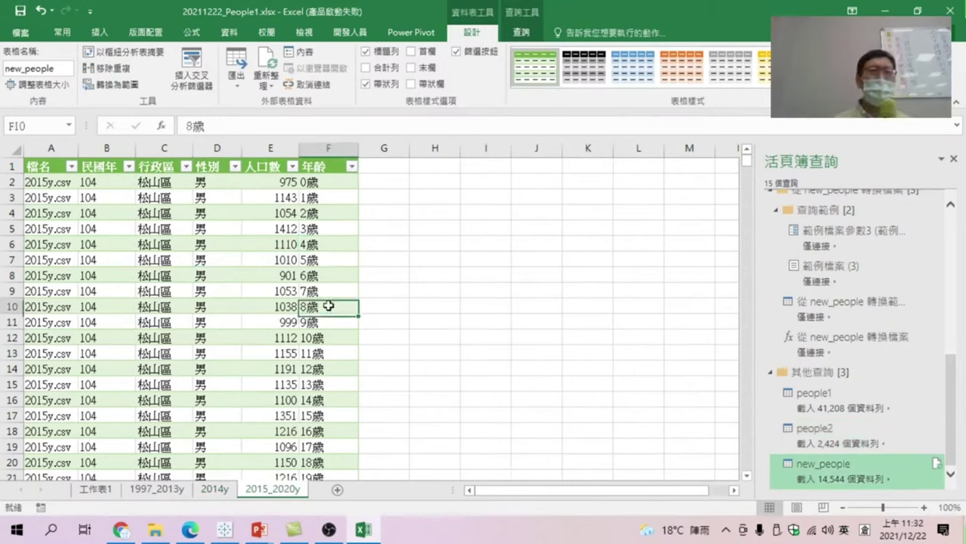
Check the 2014y table's 年齡 column (e.g. 6歲) and open the people2 query for editing.
click(217, 489)
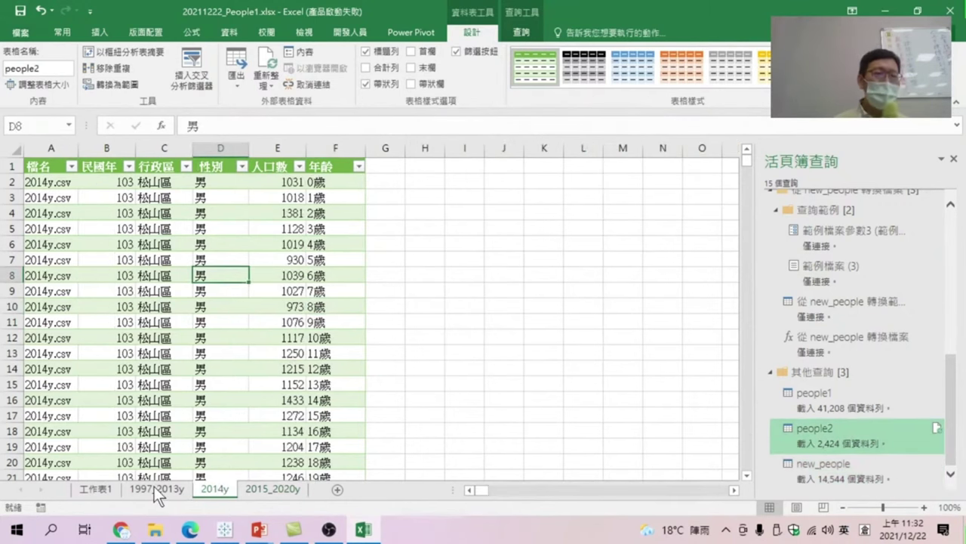
click(337, 146)
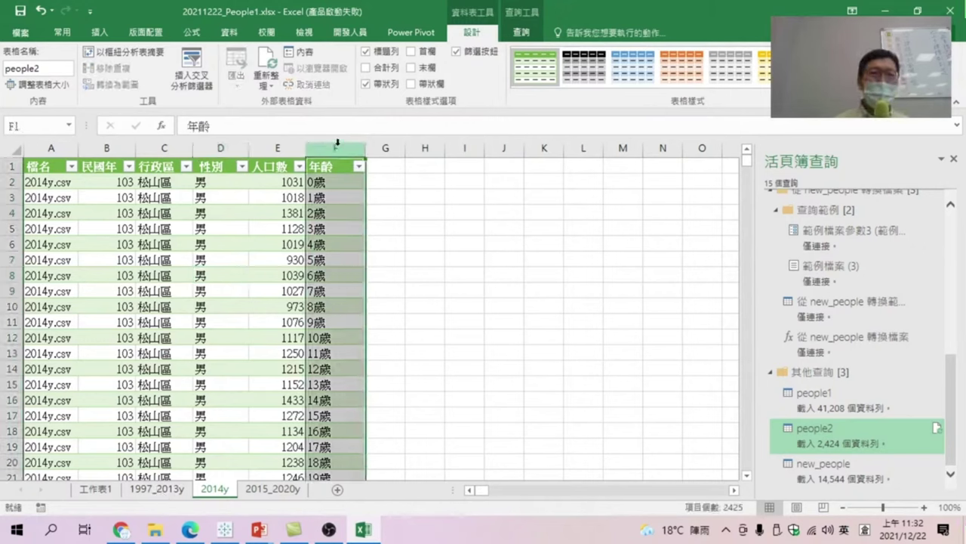
click(342, 280)
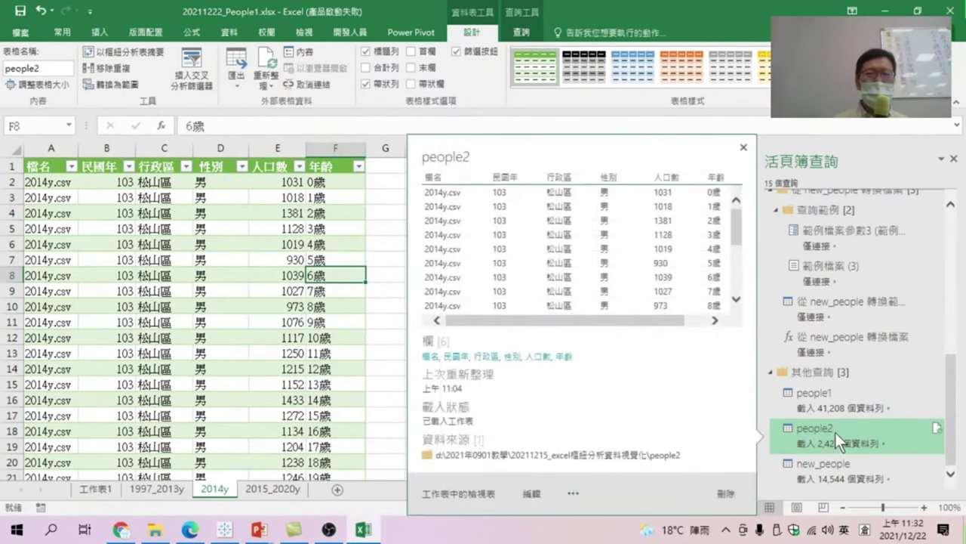
click(835, 431)
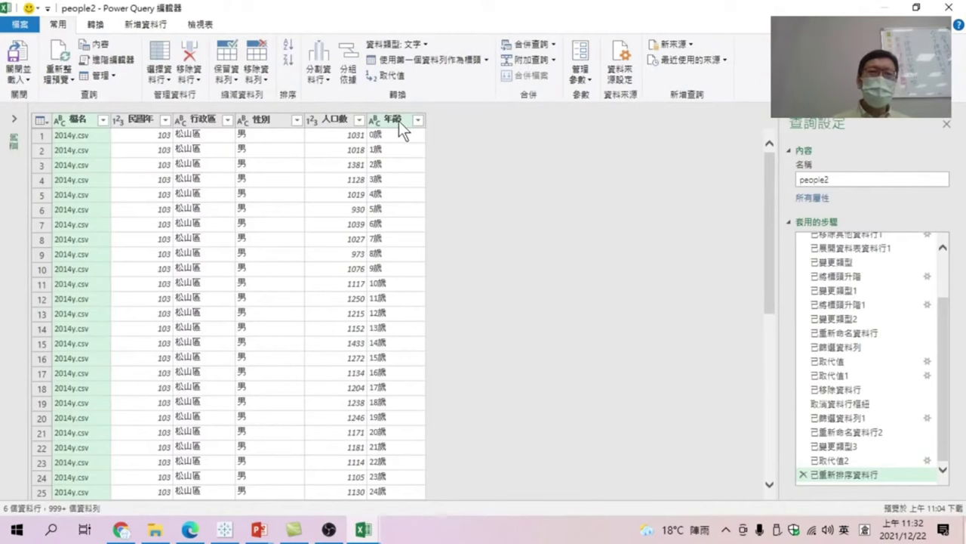
Replace 歲 with nothing in the 年齡 column so ages become plain numbers.
right_click(399, 121)
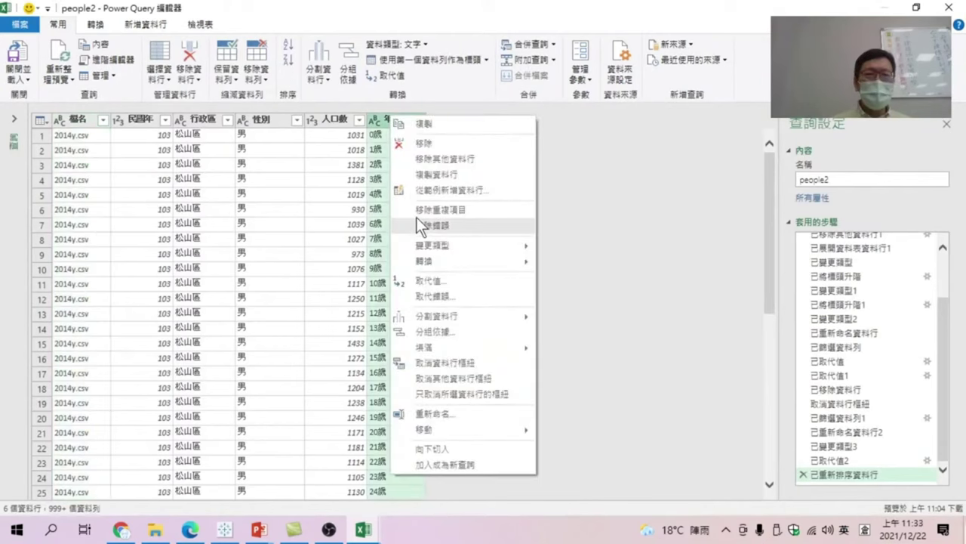
click(427, 281)
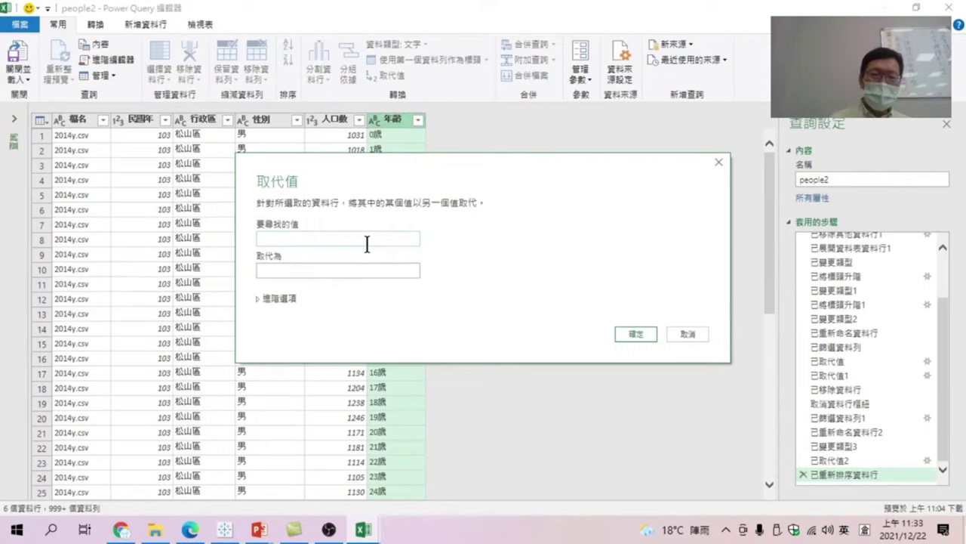
click(633, 332)
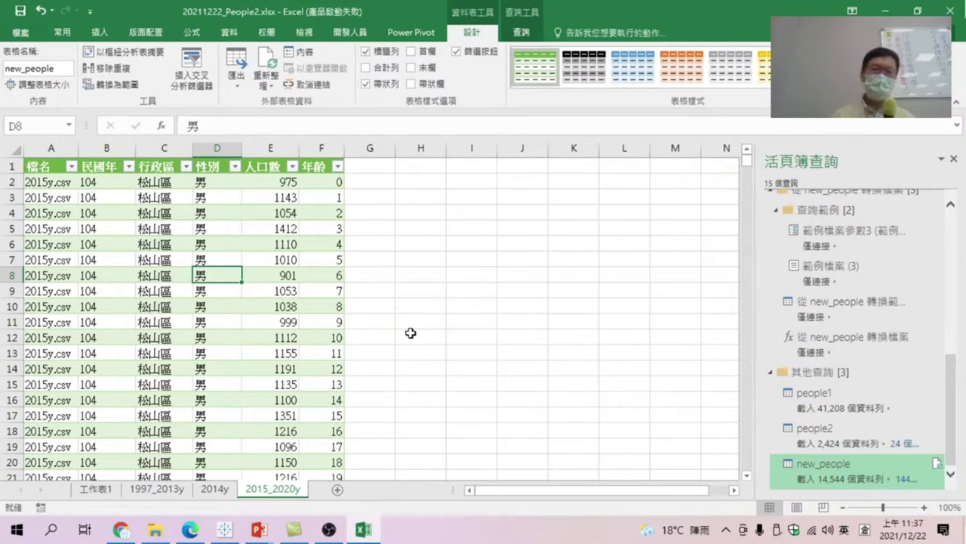
Check the now-numeric ages, then copy the 1997_2013y sheet to the end of the workbook.
click(285, 293)
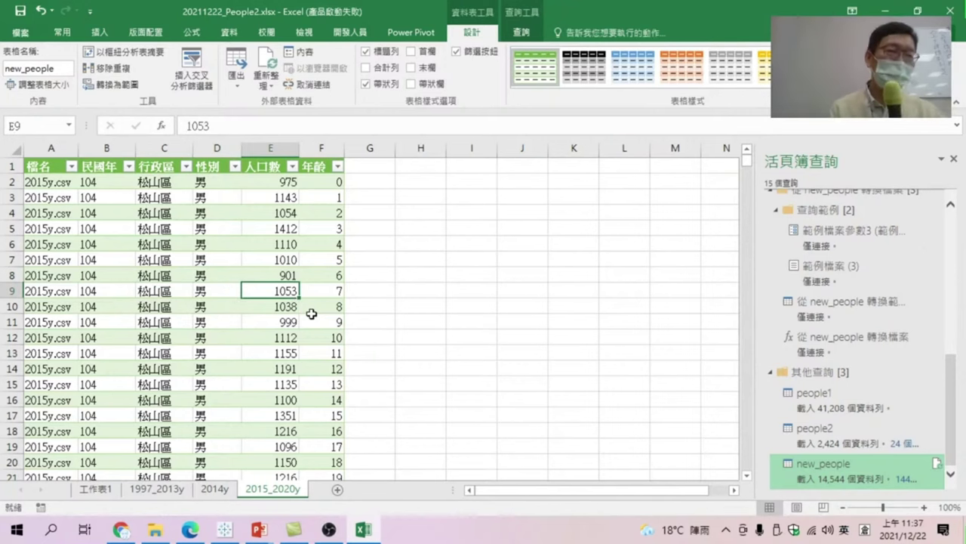
click(151, 487)
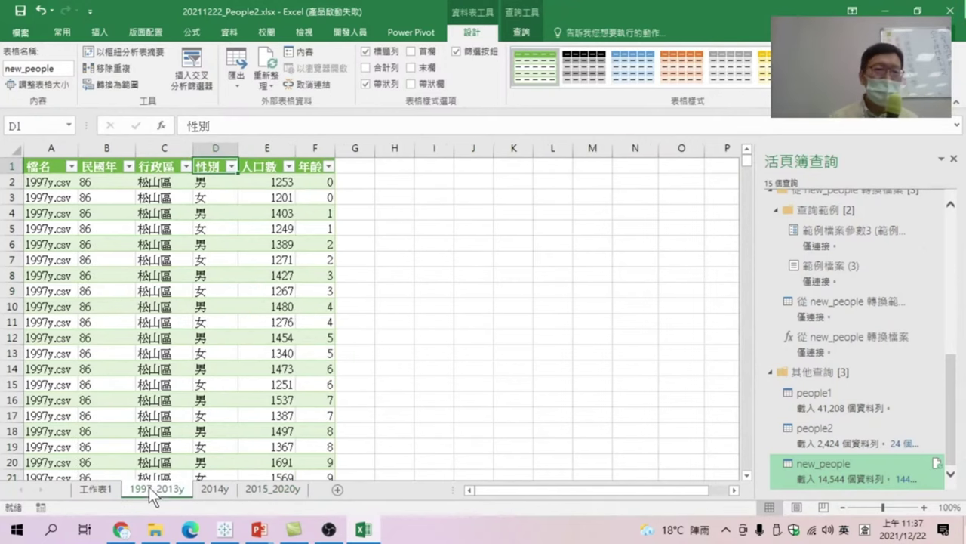
right_click(152, 490)
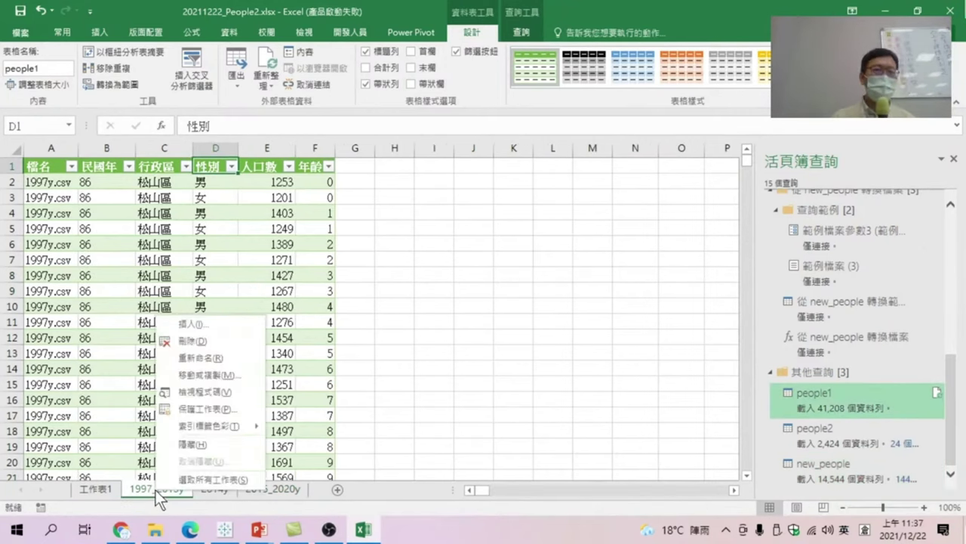
click(193, 376)
click(124, 388)
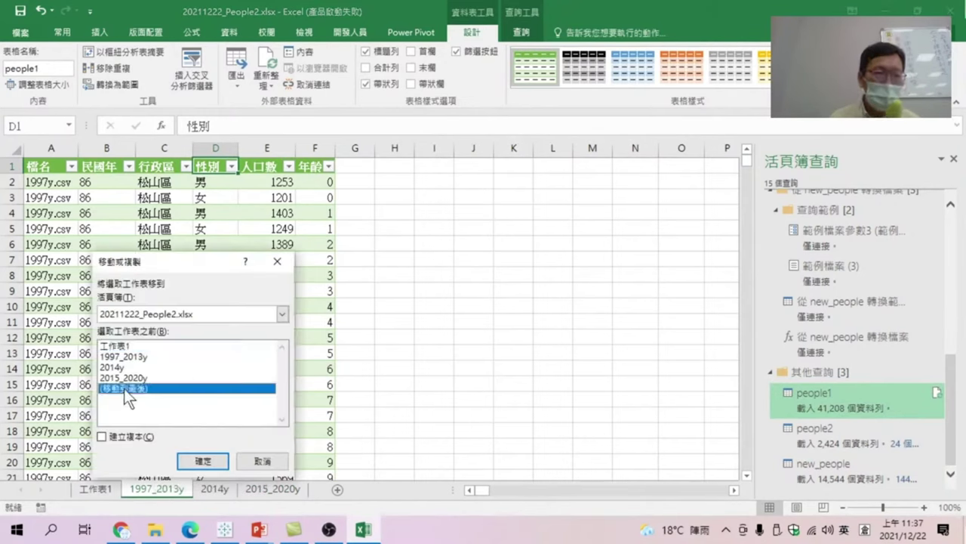
click(101, 437)
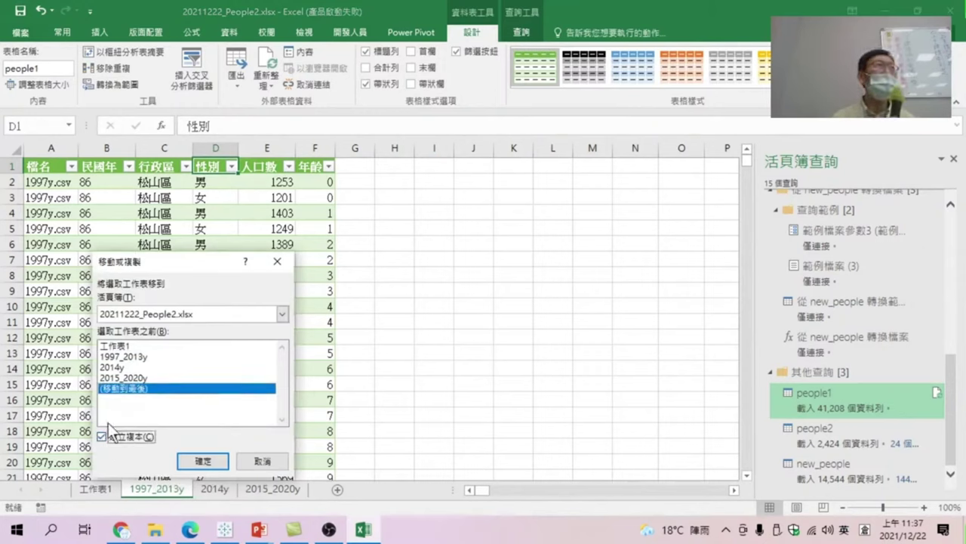
click(205, 460)
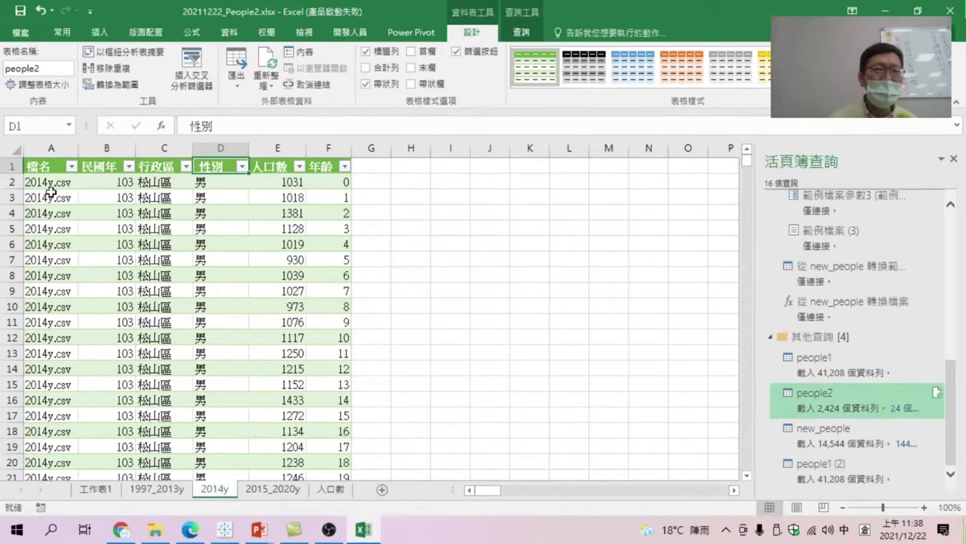
Copy the 2014y table's data rows from A2 down to the last row.
click(41, 182)
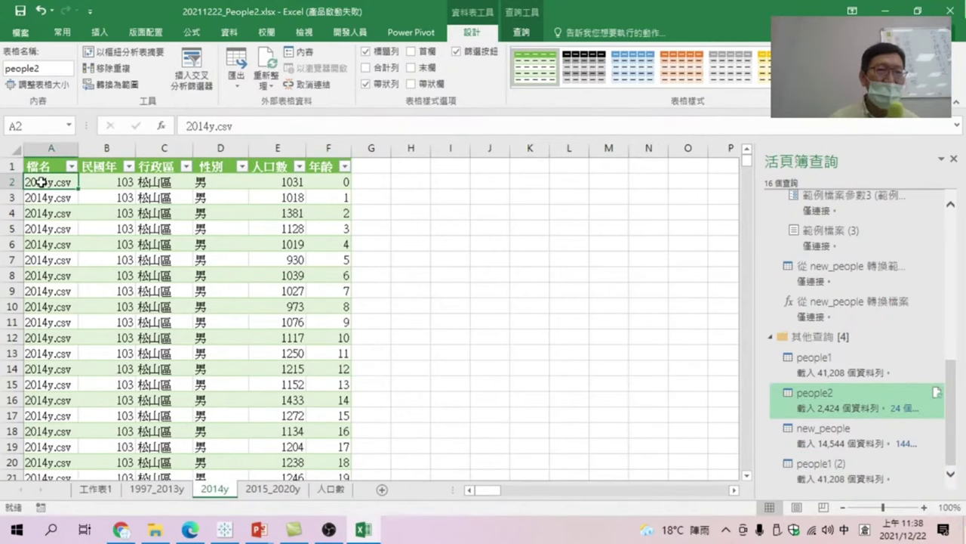
drag(41, 182, 333, 538)
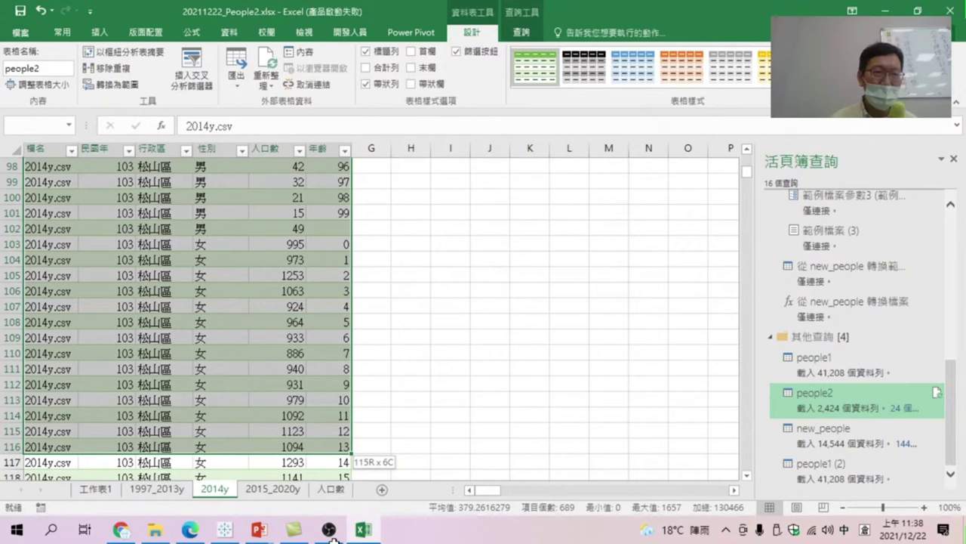
key(ctrl+shift+Down)
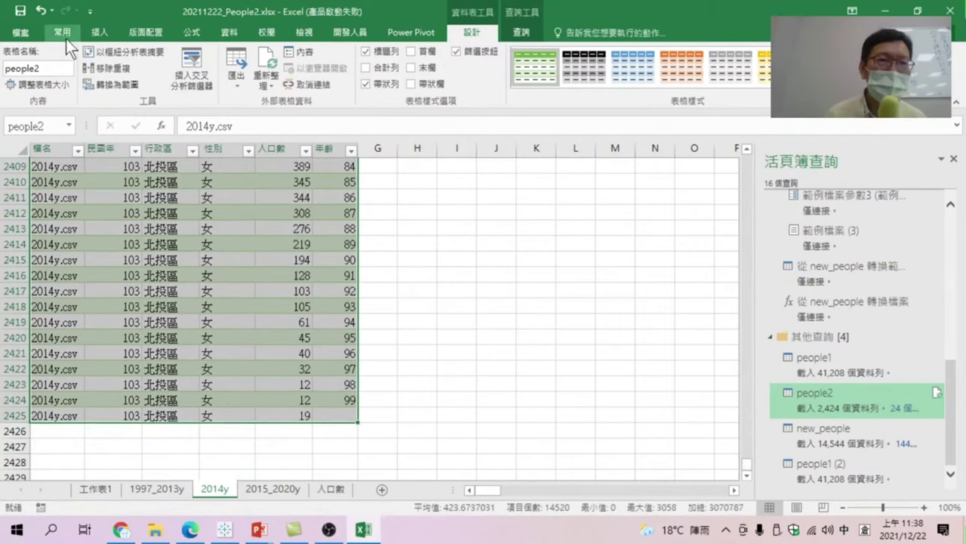
click(66, 39)
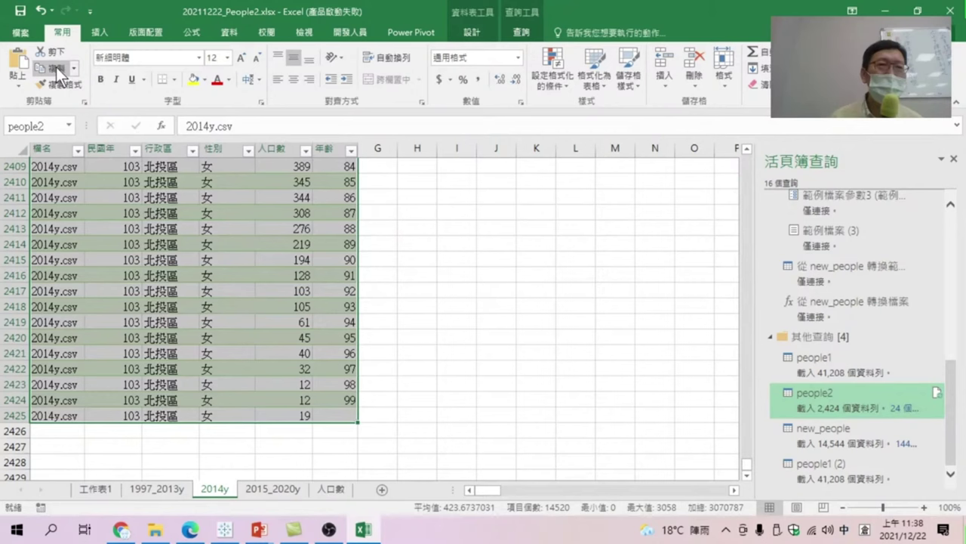
click(56, 68)
key(ctrl+Page_Down)
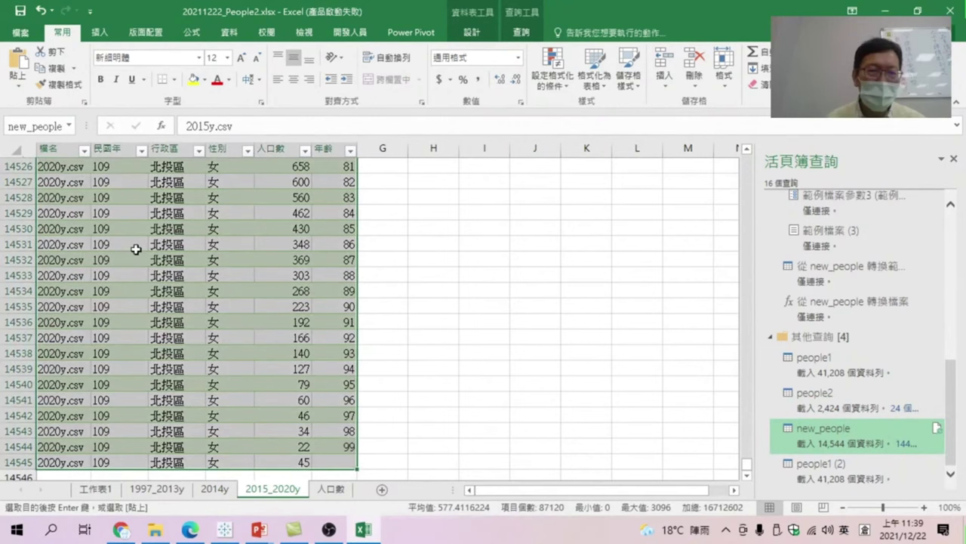
Paste the 2015–2020 data rows into the 人口數 sheet starting at A43634.
key(ctrl+v)
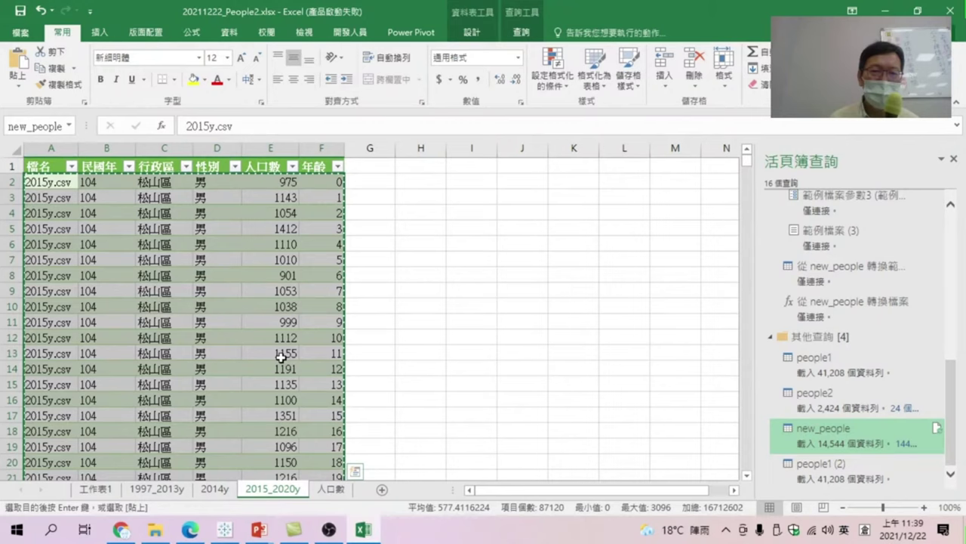
key(ctrl+Page_Down)
key(ctrl+v)
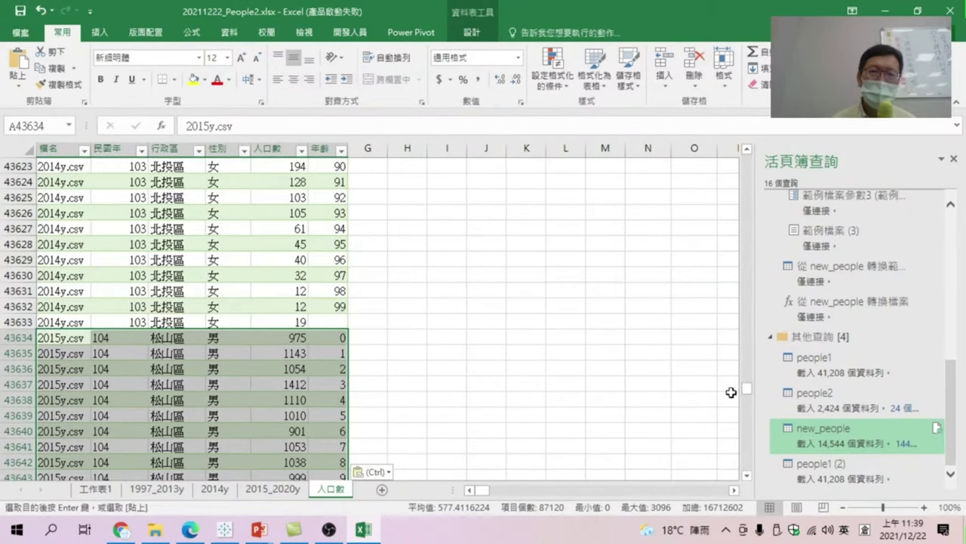
click(339, 322)
drag(746, 389, 746, 155)
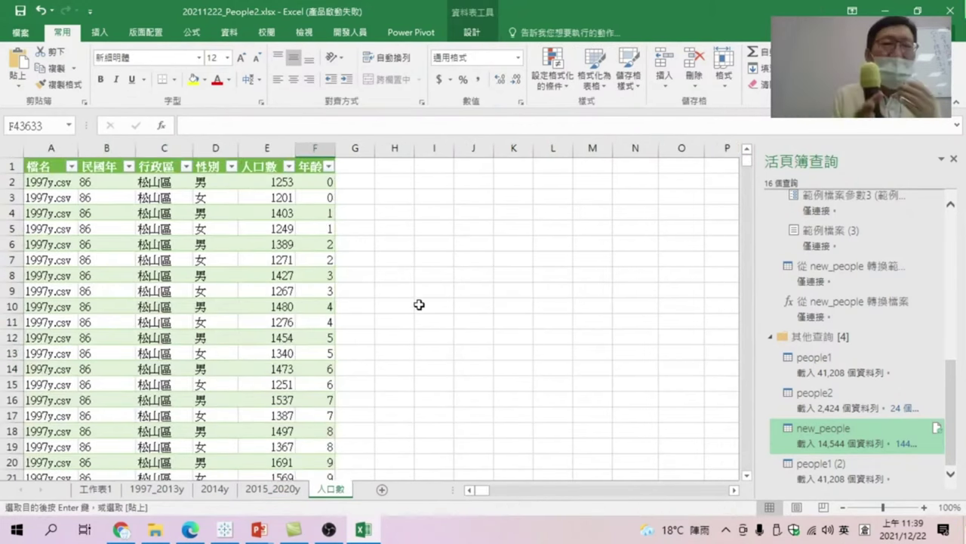